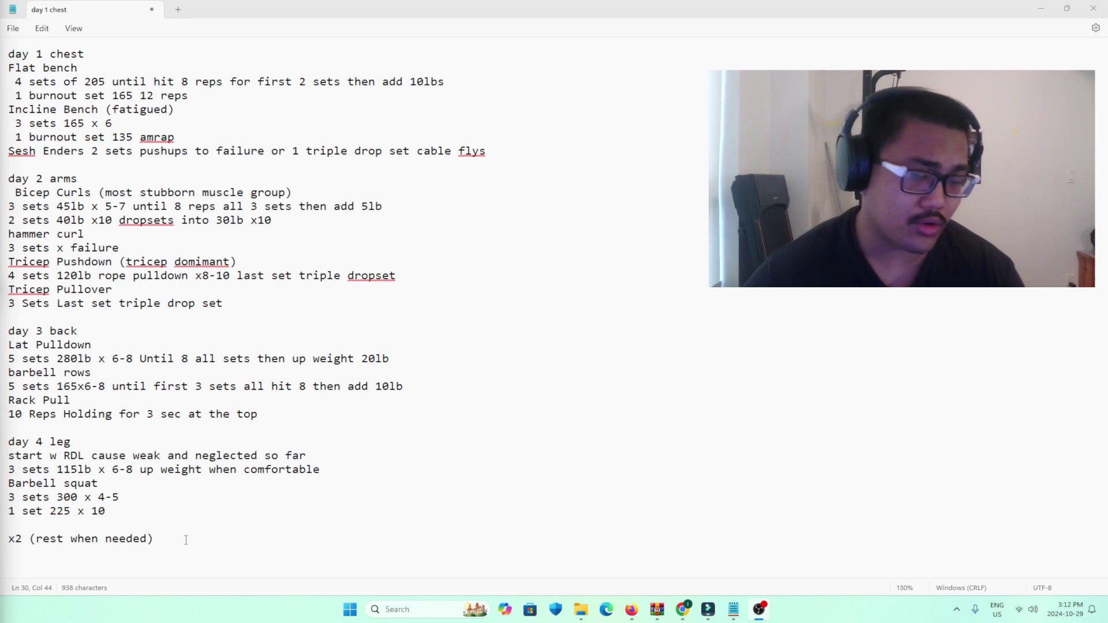
Step: Highlight the whole four-day workout plan, followed by the day 1 chest section, for review
drag(185, 540, 5, 50)
click(597, 287)
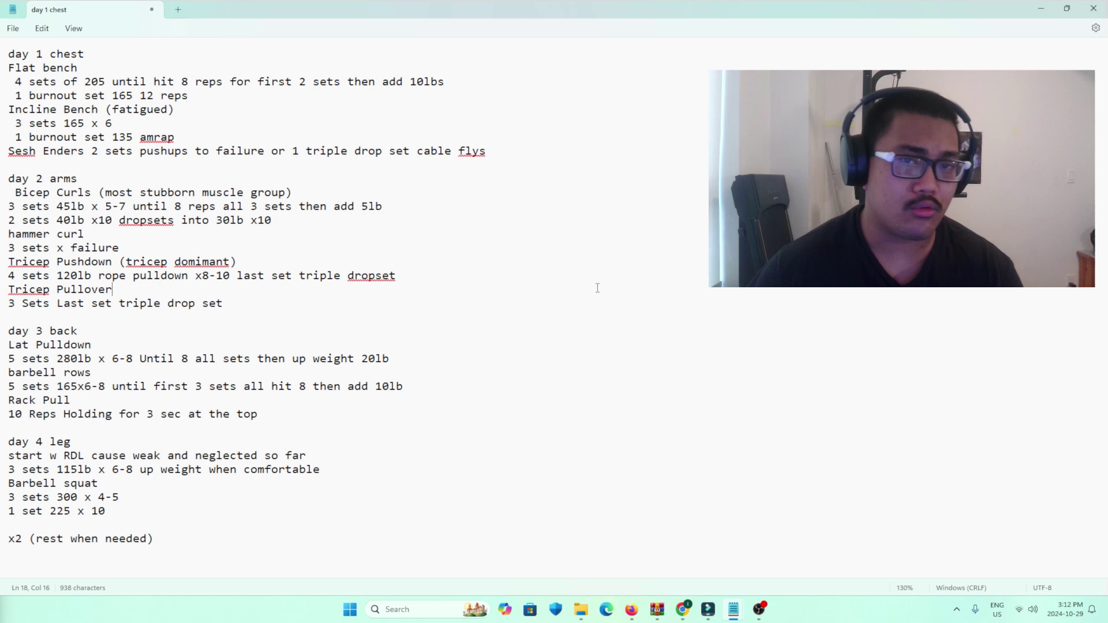
click(166, 540)
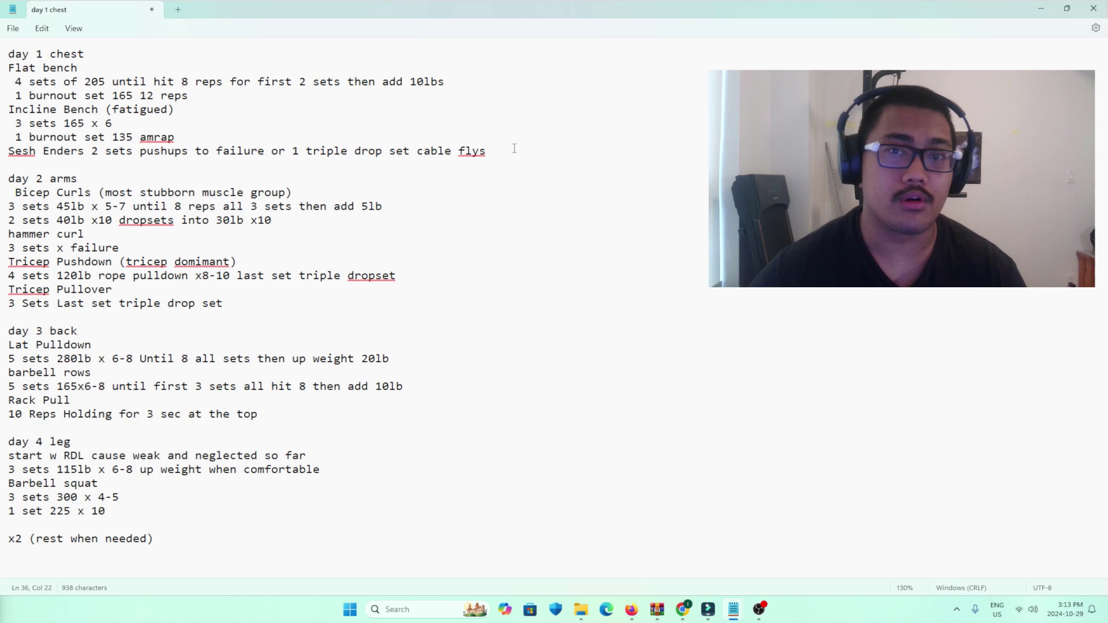
drag(514, 148, 4, 54)
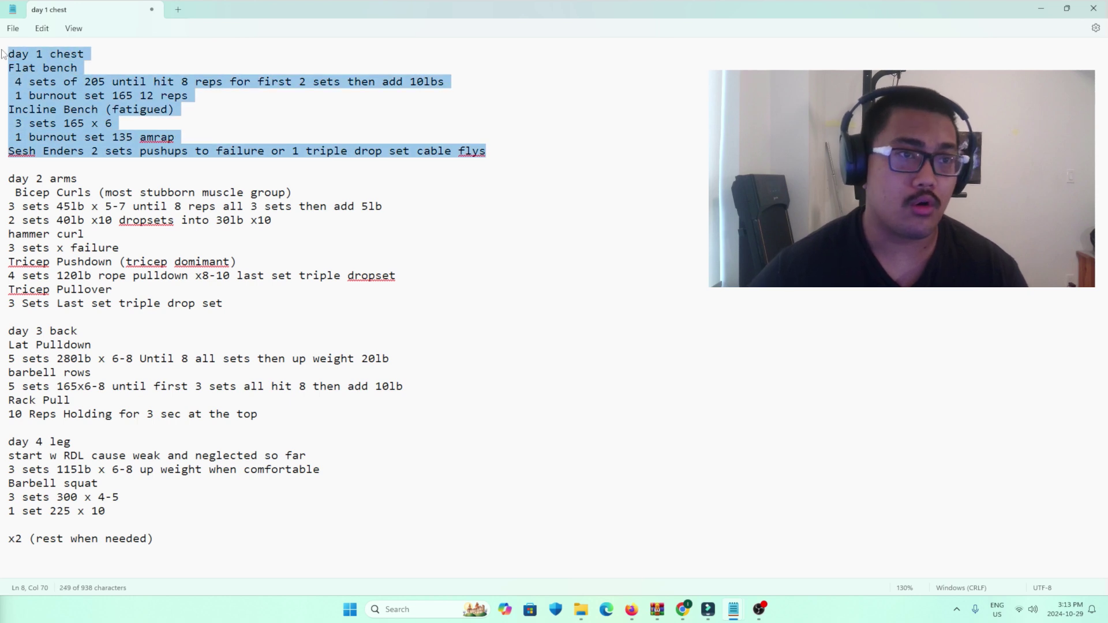
click(285, 102)
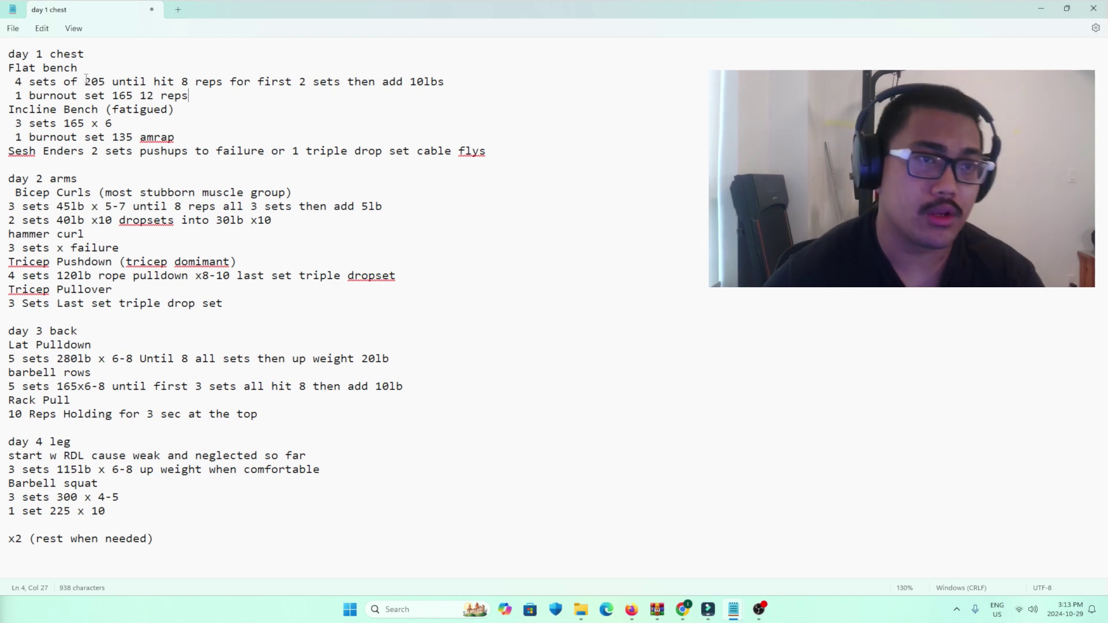
Step: Examine the flat bench working sets at 205, including the rule for adding 10lbs
drag(85, 82, 248, 118)
click(125, 93)
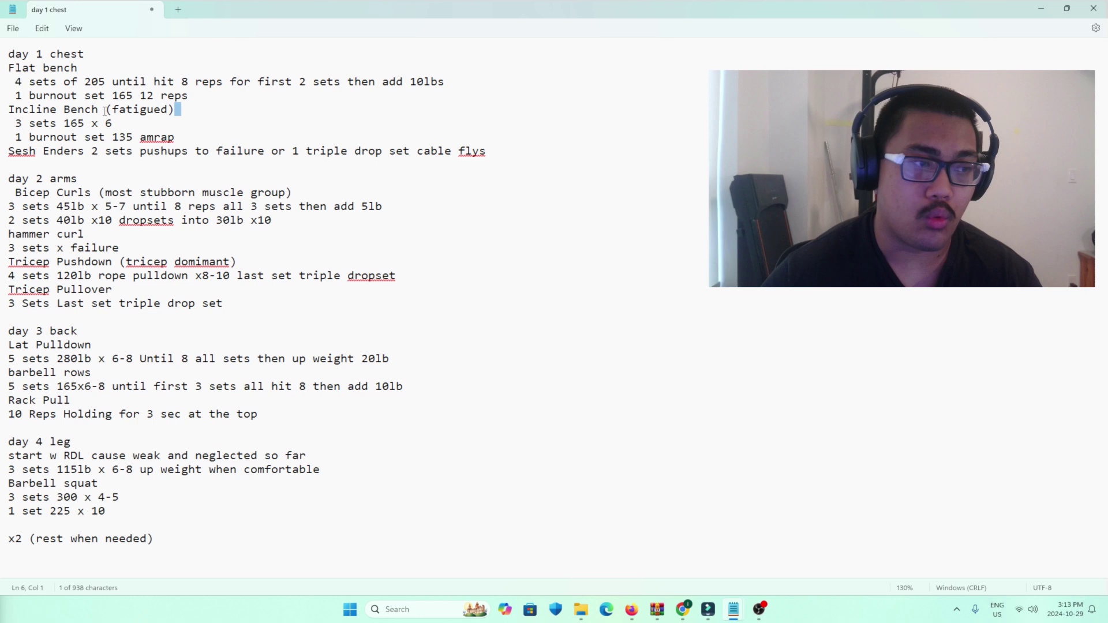
click(224, 114)
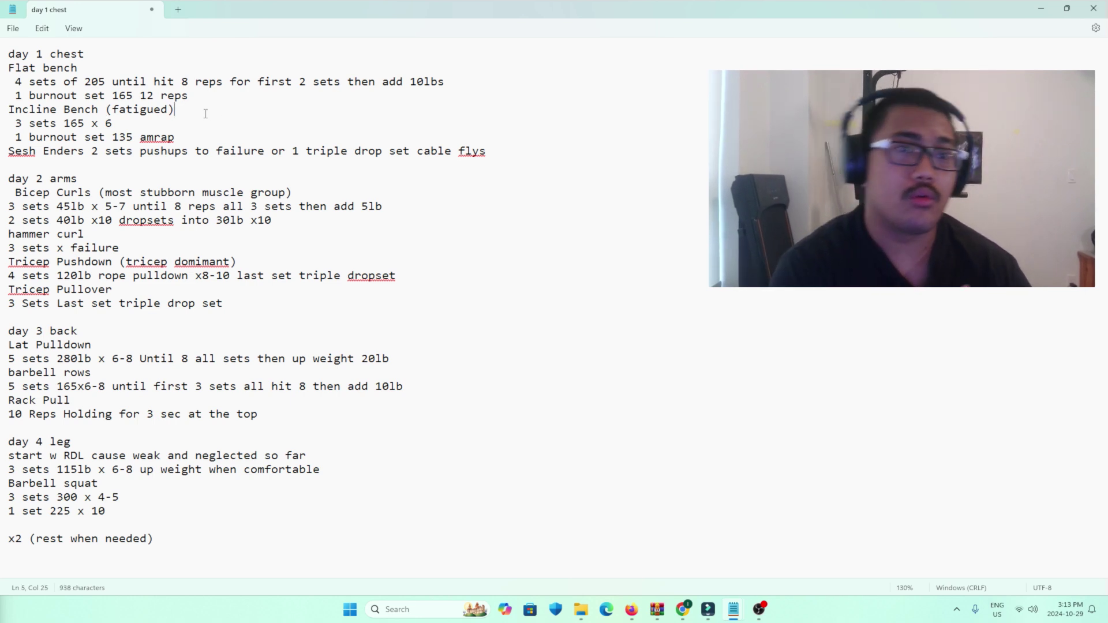
drag(10, 82, 173, 81)
click(227, 117)
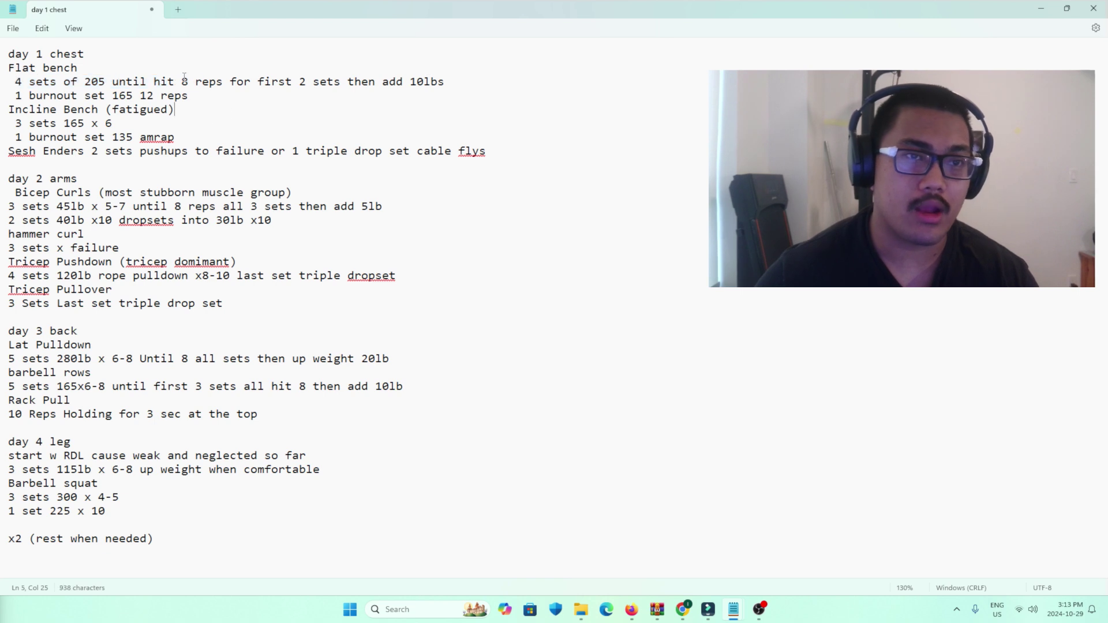
key(ctrl+z)
click(247, 117)
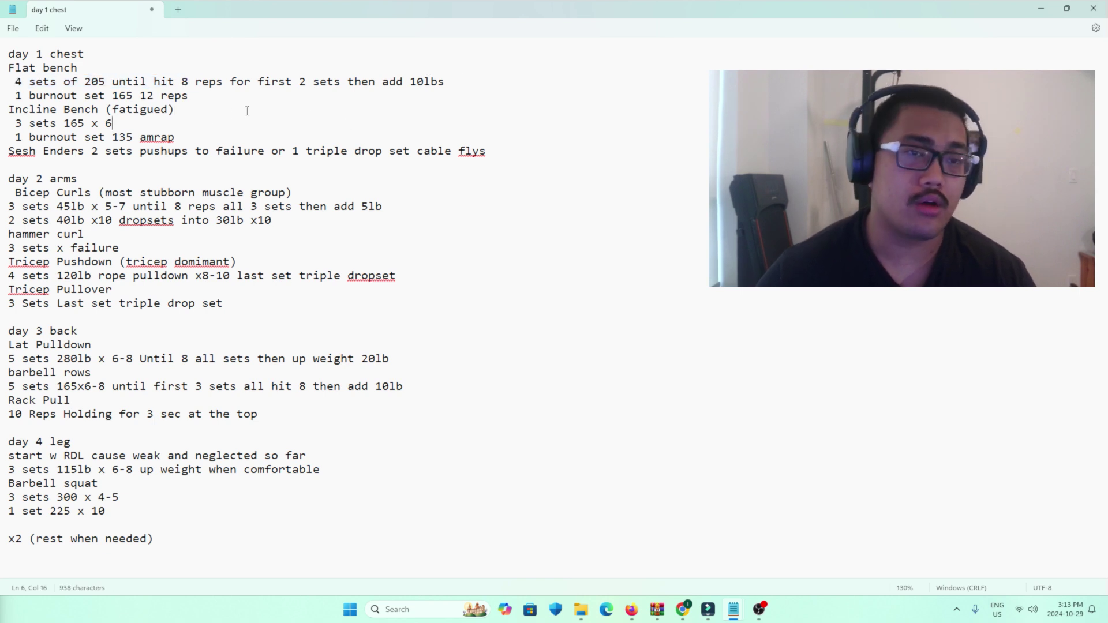
drag(183, 81, 507, 86)
click(519, 126)
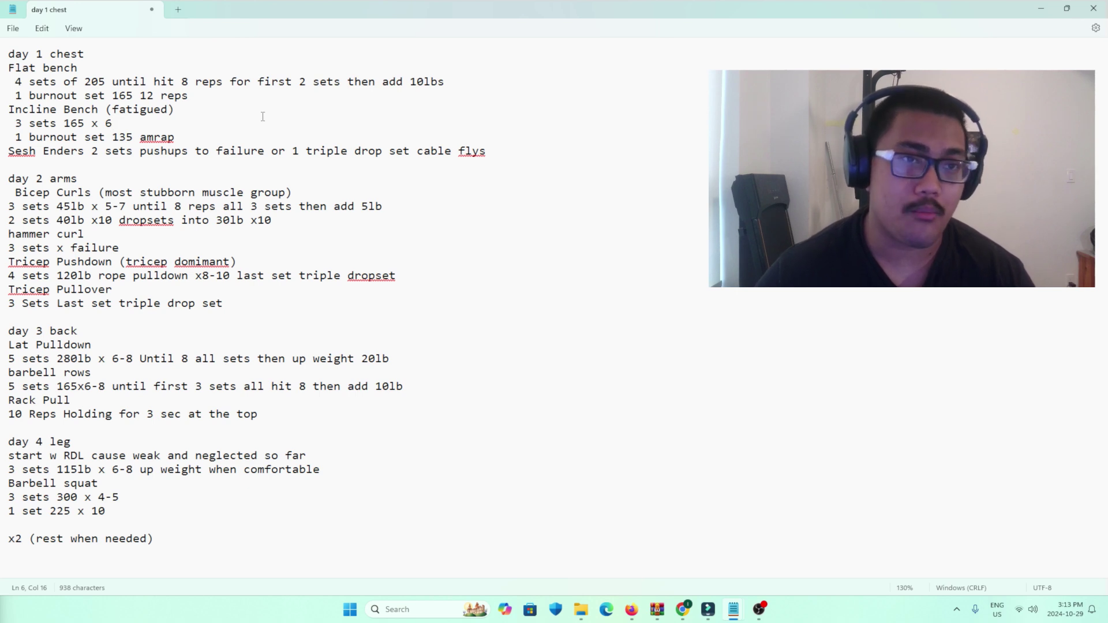
click(197, 110)
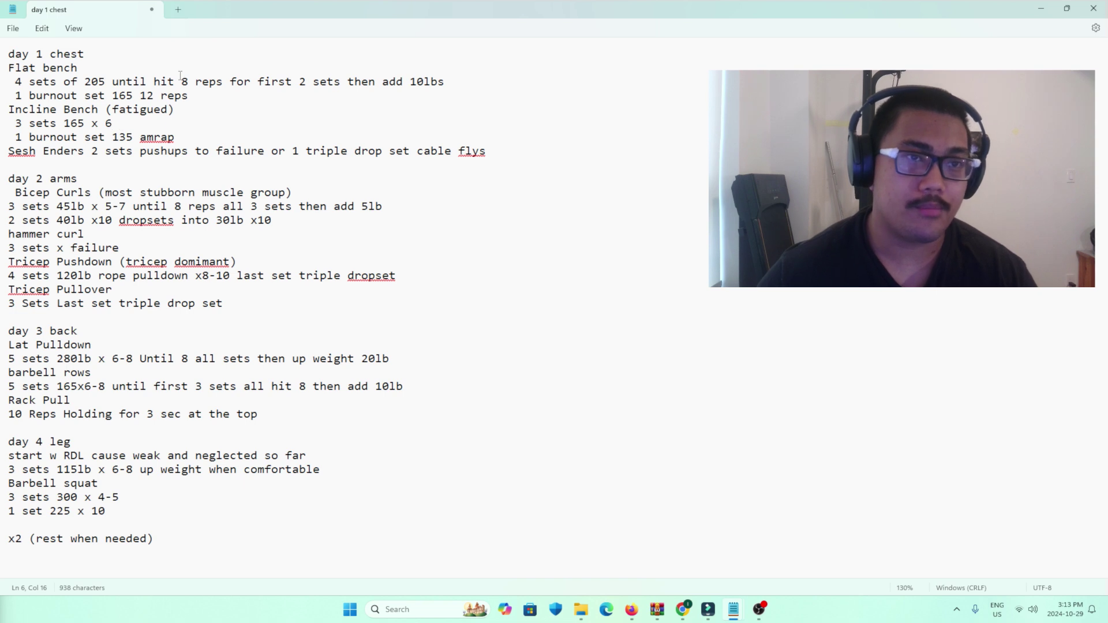
Step: Review the 8-rep condition for the first 2 flat bench sets by highlighting parts of that line
drag(180, 76, 355, 82)
click(231, 110)
drag(182, 82, 195, 96)
drag(118, 123, 206, 113)
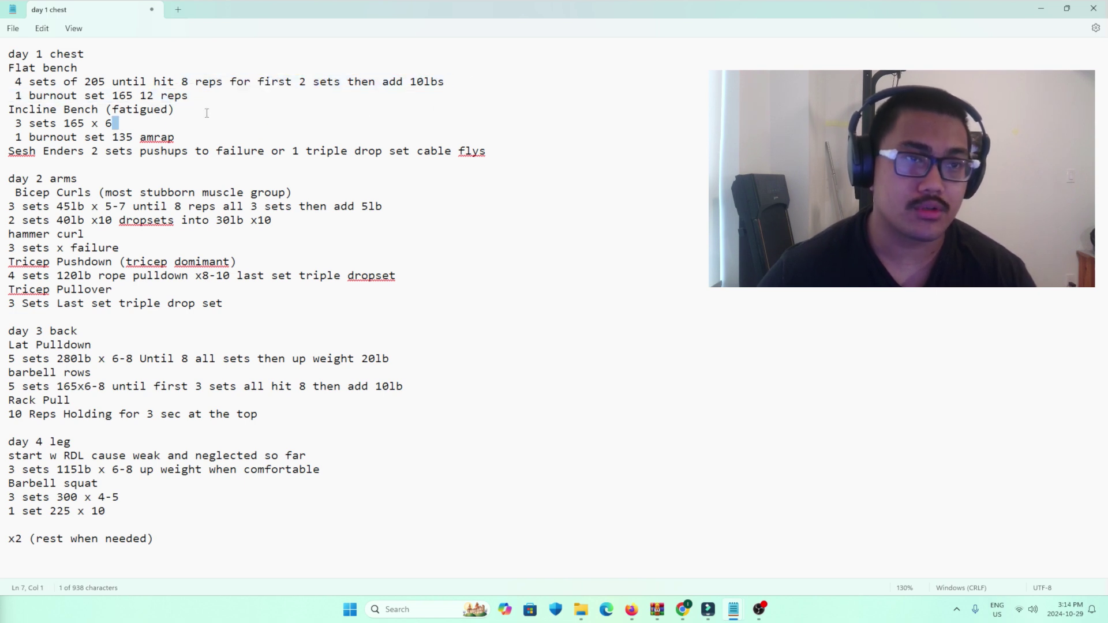
drag(161, 81, 195, 96)
drag(104, 68, 309, 111)
click(302, 112)
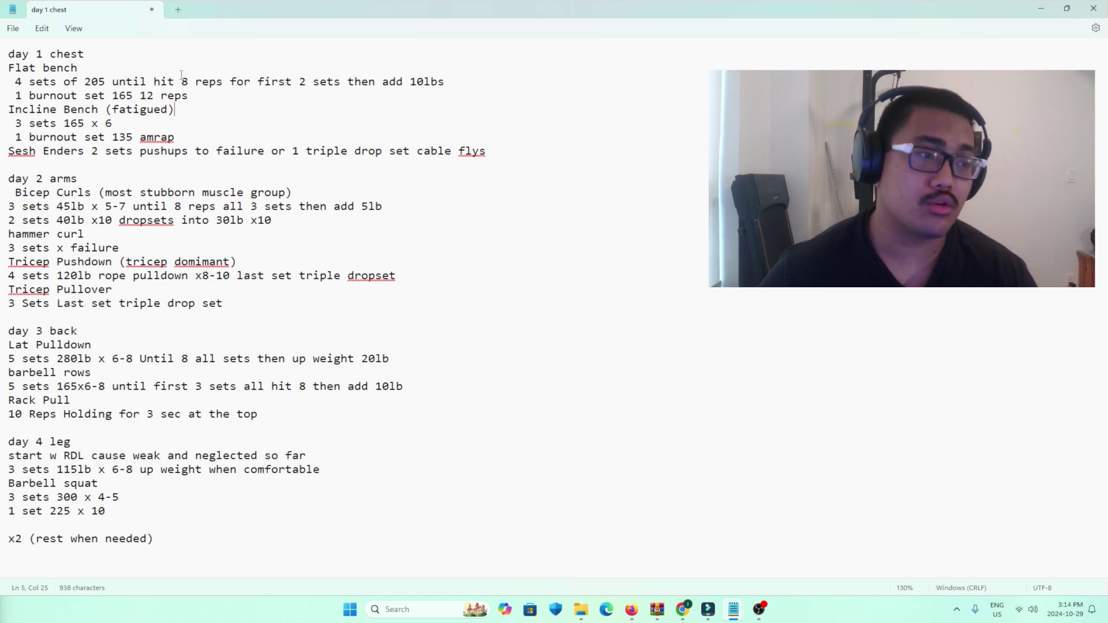
click(220, 97)
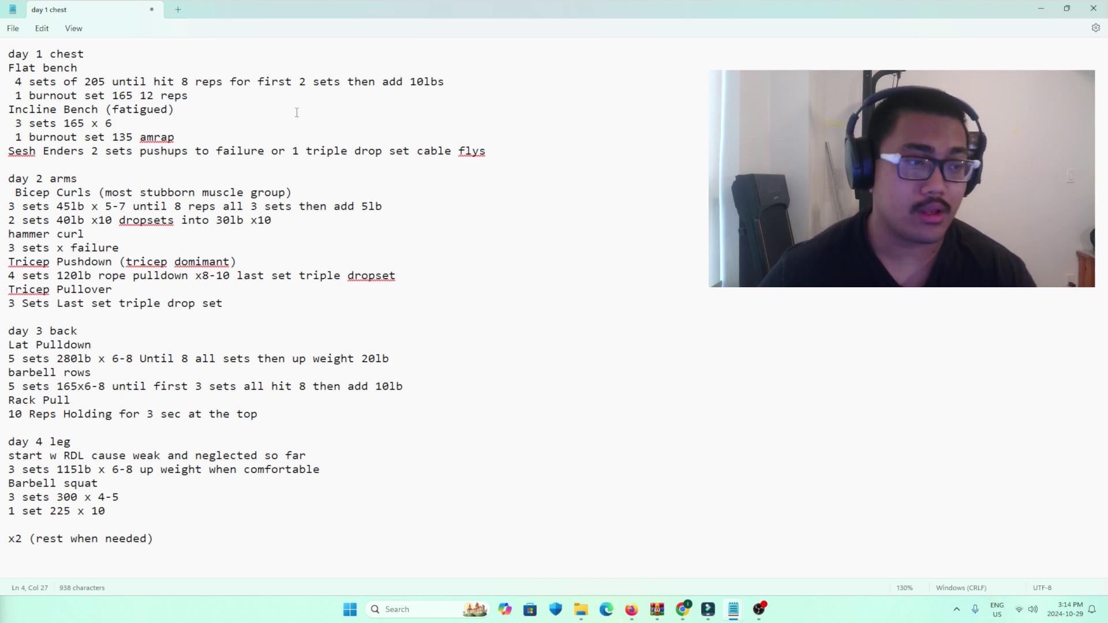
drag(23, 81, 445, 83)
click(230, 110)
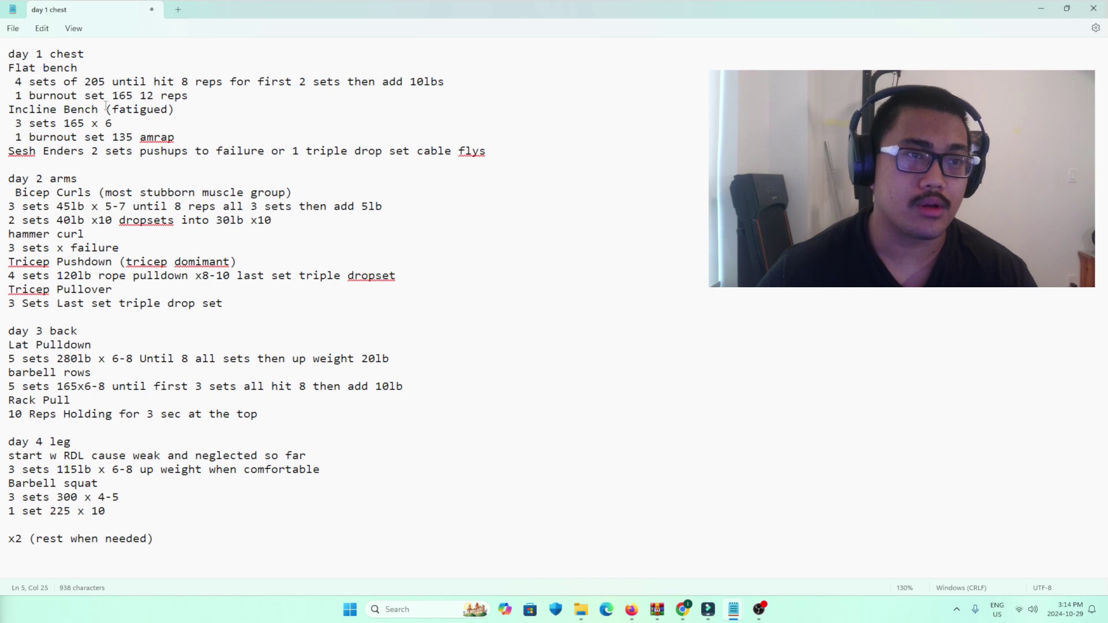
Step: Compare the flat bench burnout set line with the 205 working weight above it
drag(3, 97, 3, 105)
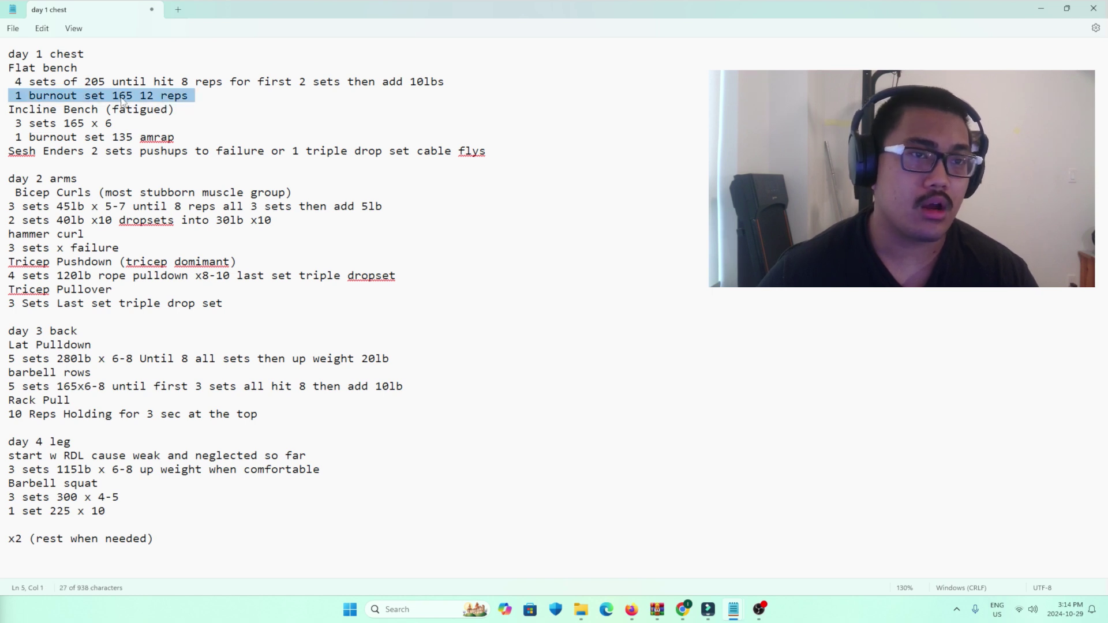
click(212, 118)
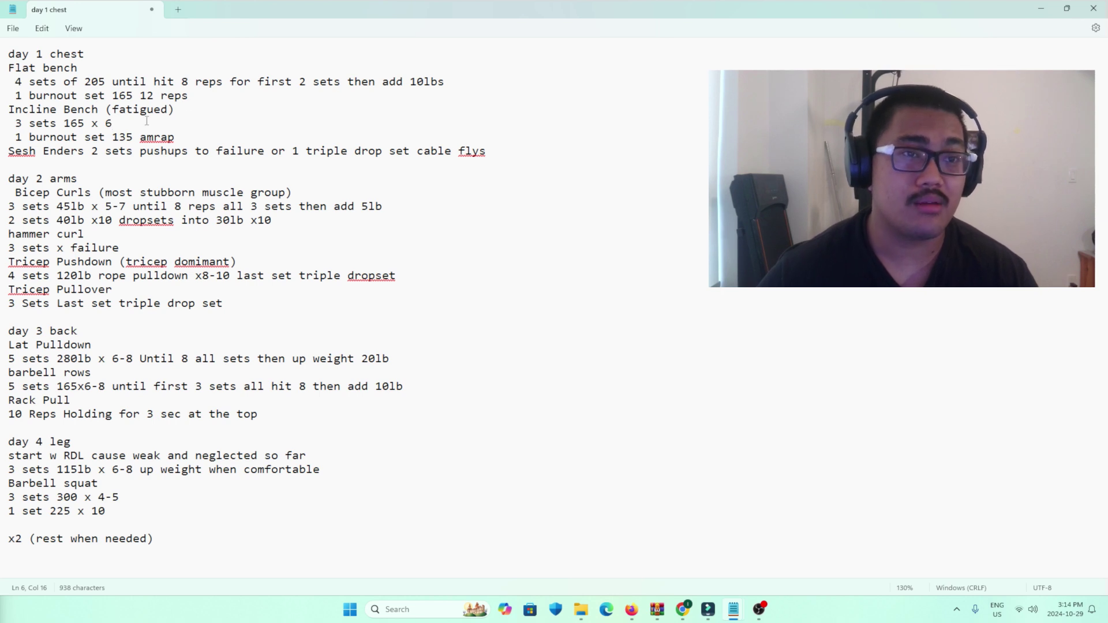
drag(84, 84, 148, 84)
click(87, 84)
double_click(92, 84)
click(89, 92)
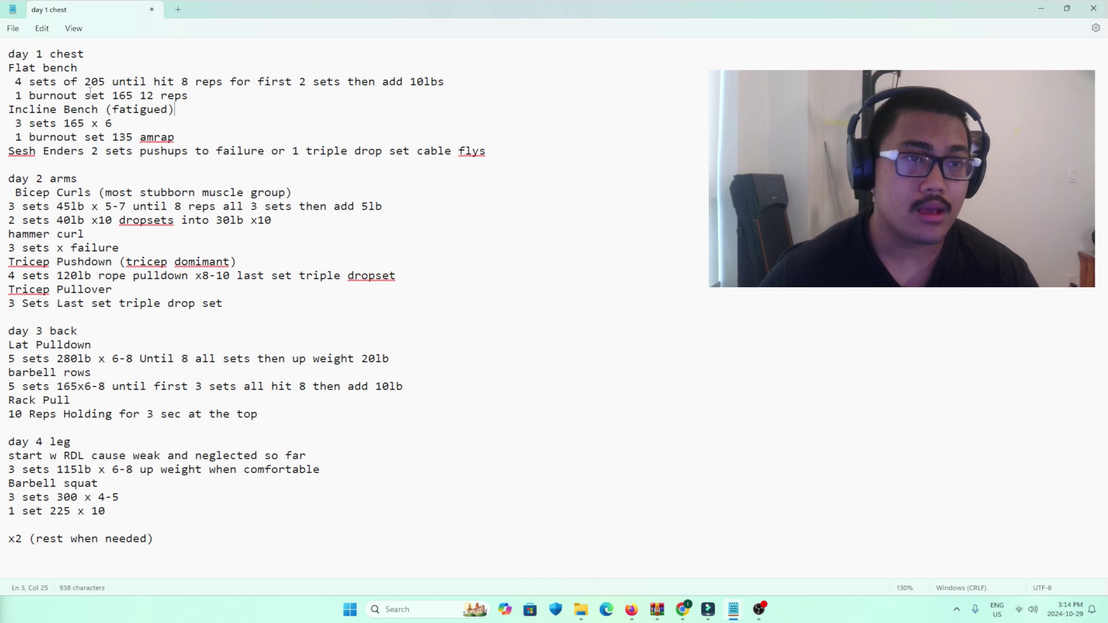
double_click(93, 84)
click(213, 114)
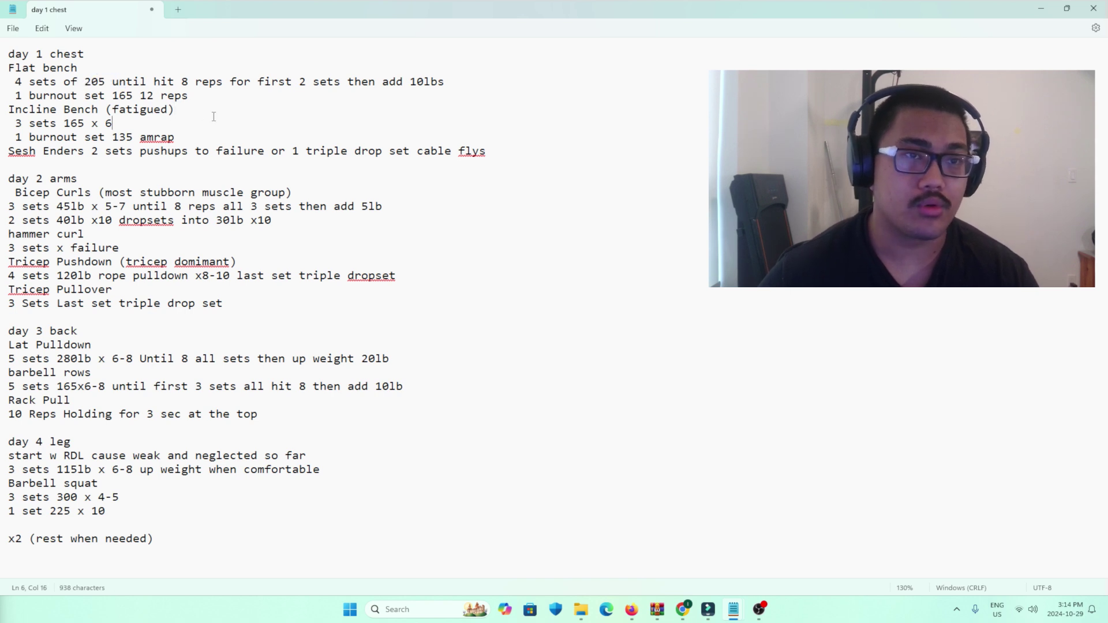
click(24, 96)
key(shift+Down)
key(shift+Home)
click(116, 122)
Step: Change the number of flat bench sets at 205 to 3
click(23, 82)
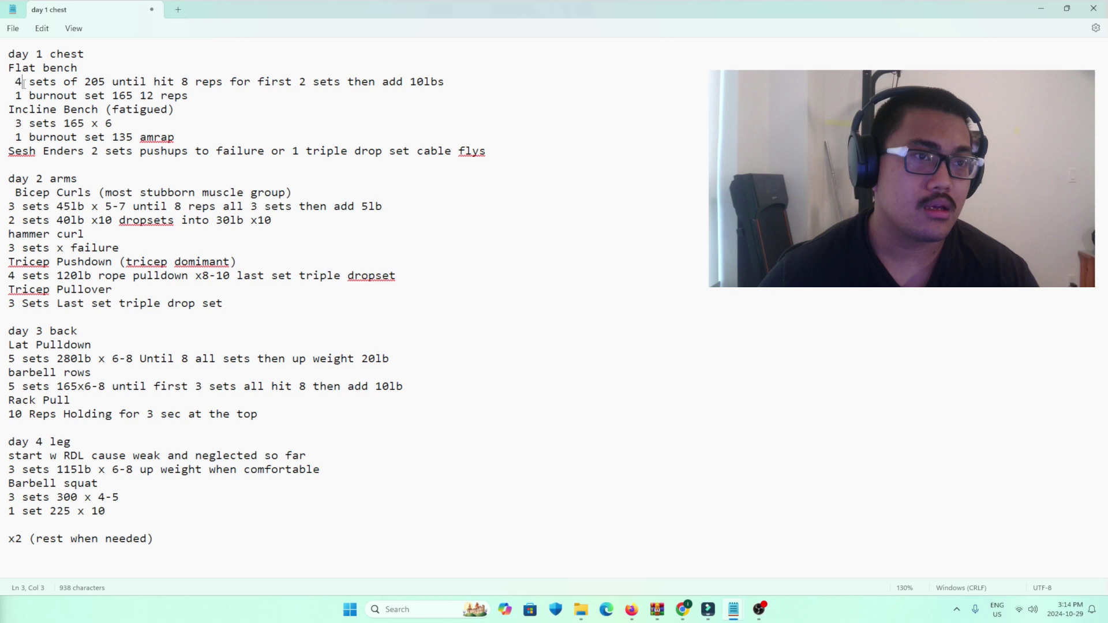
key(BackSpace)
text(3)
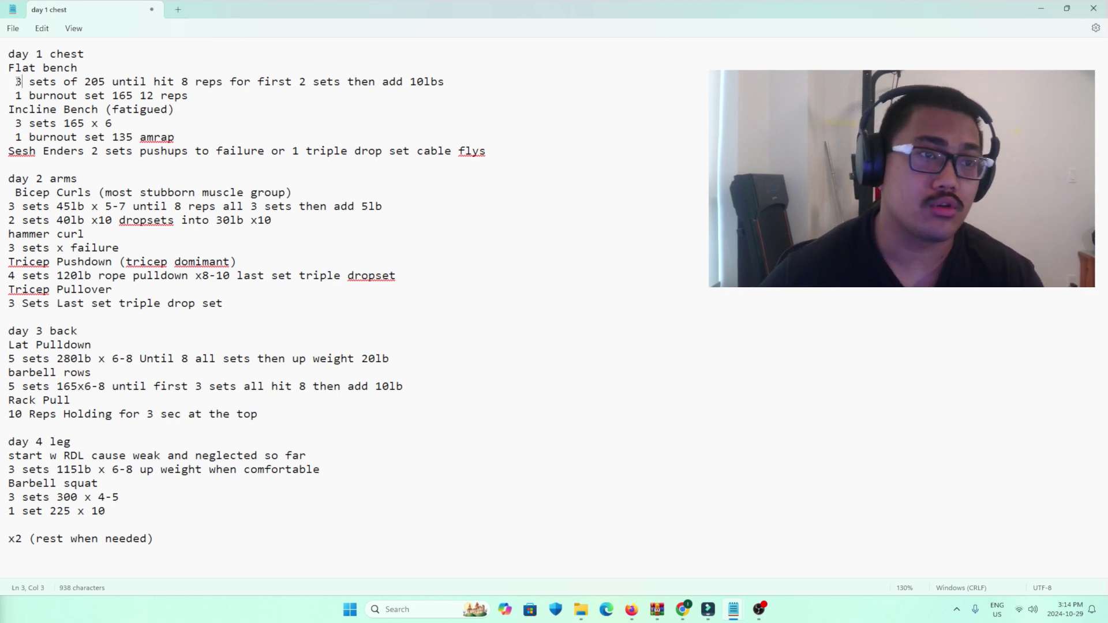
Step: Examine the Incline Bench (fatigued) section, highlighting the 165 x 6 sets and the 135 amrap burnout set
key(Down)
key(Down)
key(Home)
key(shift+Down)
key(shift+Down)
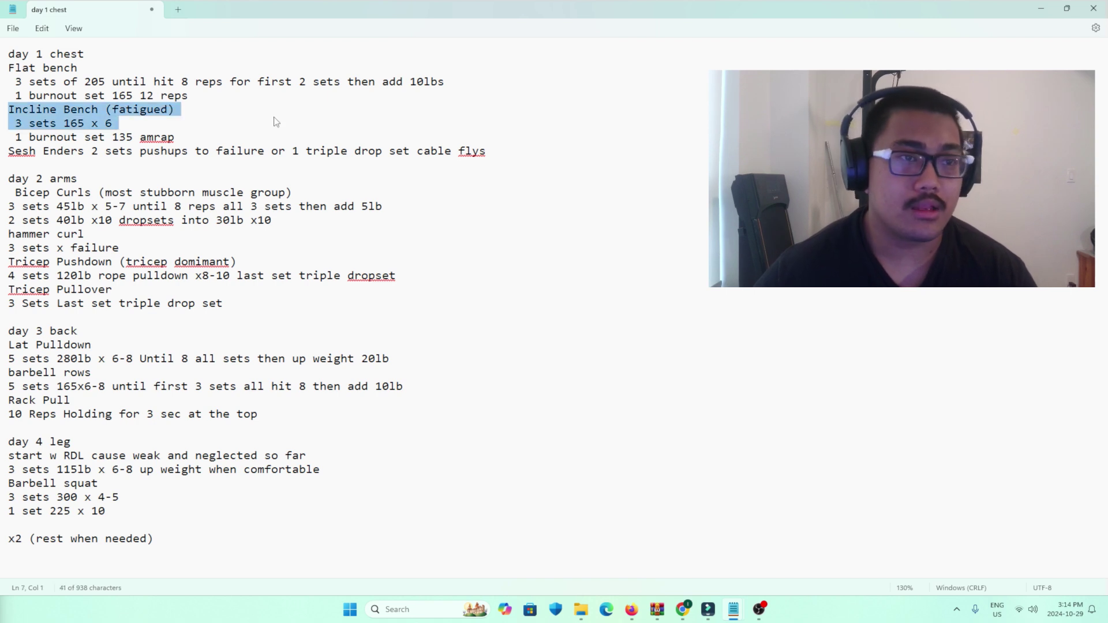
click(263, 128)
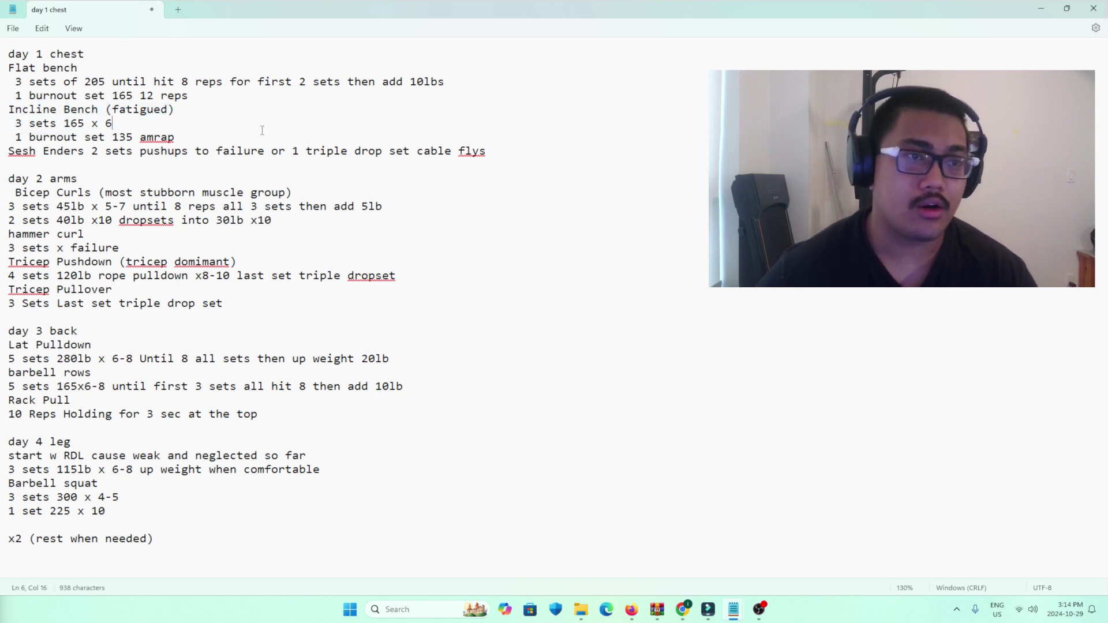
click(11, 123)
key(shift+Down)
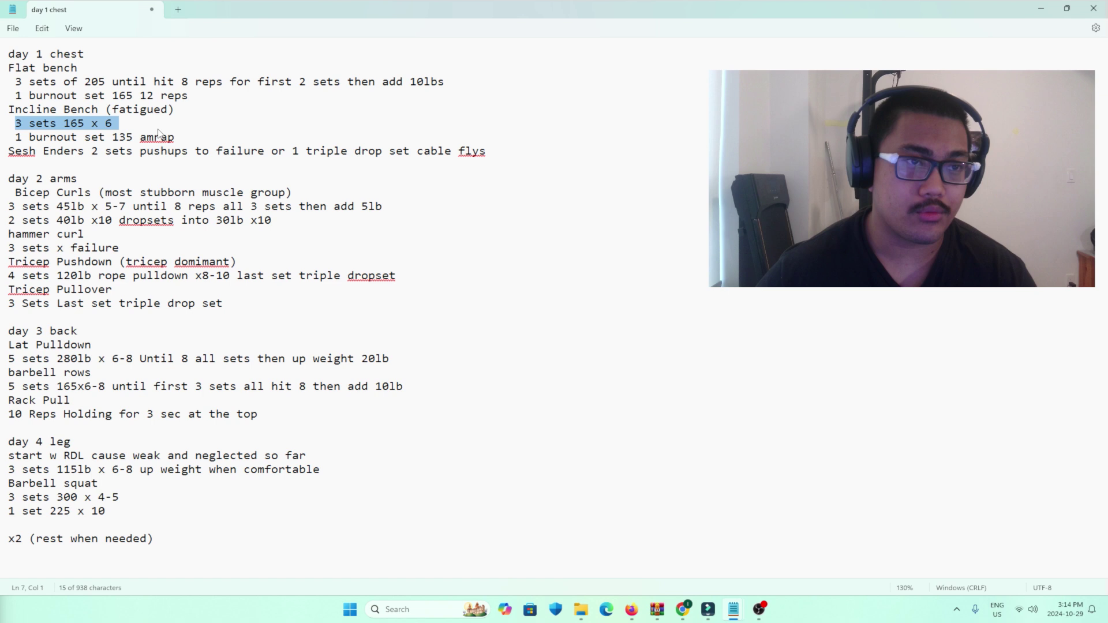
click(209, 128)
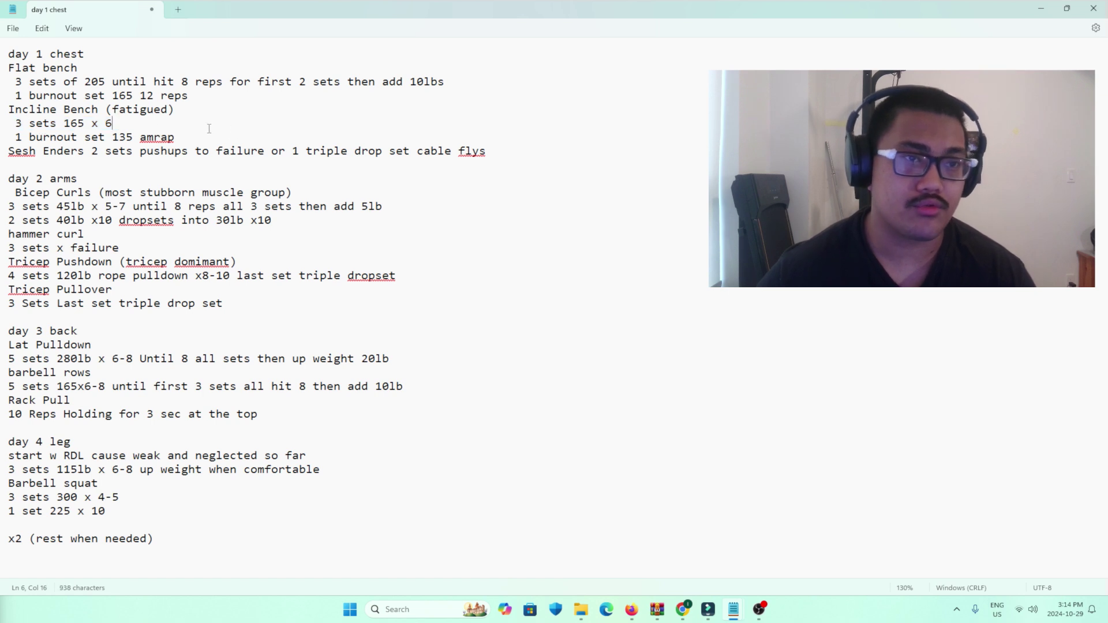
triple_click(20, 139)
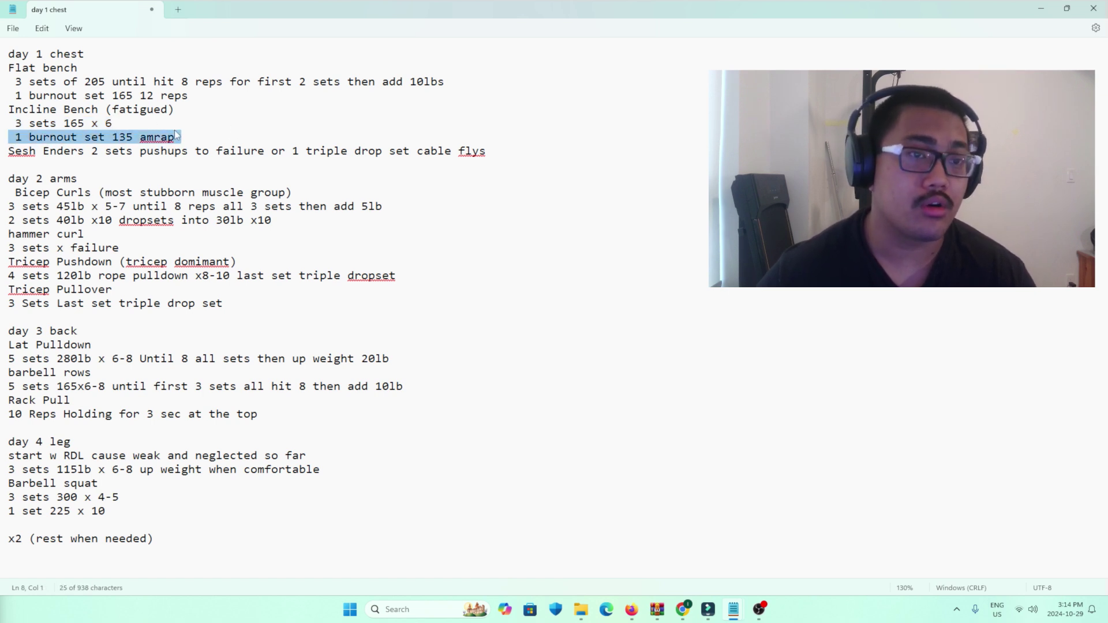
click(229, 136)
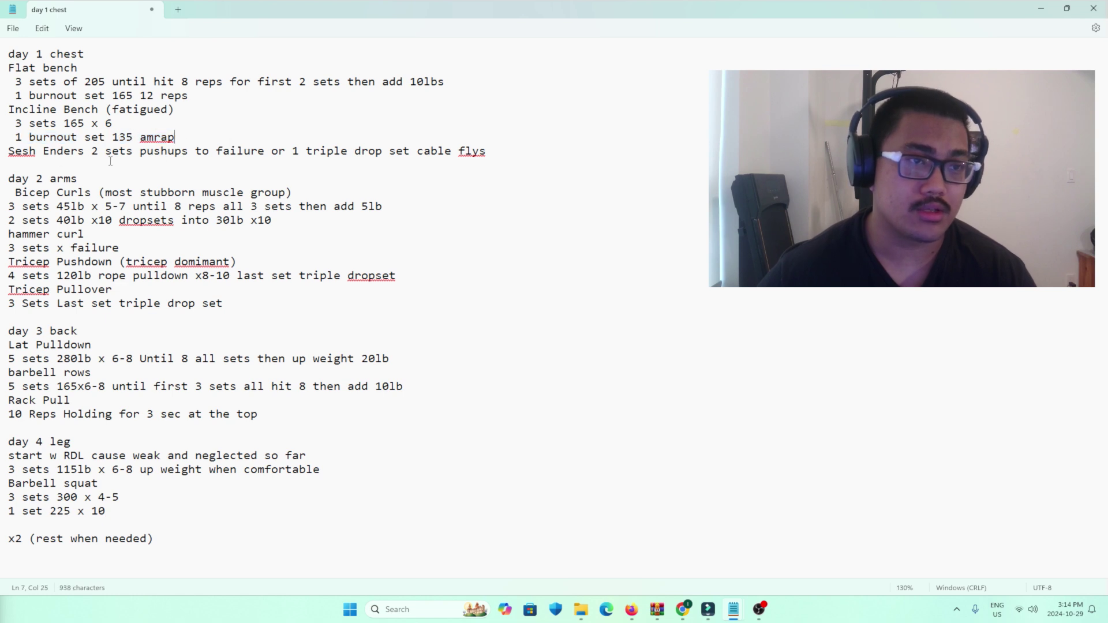
Step: Examine the Sesh Enders line, highlighting the pushups to failure and the triple drop set cable flys options
triple_click(9, 153)
click(9, 152)
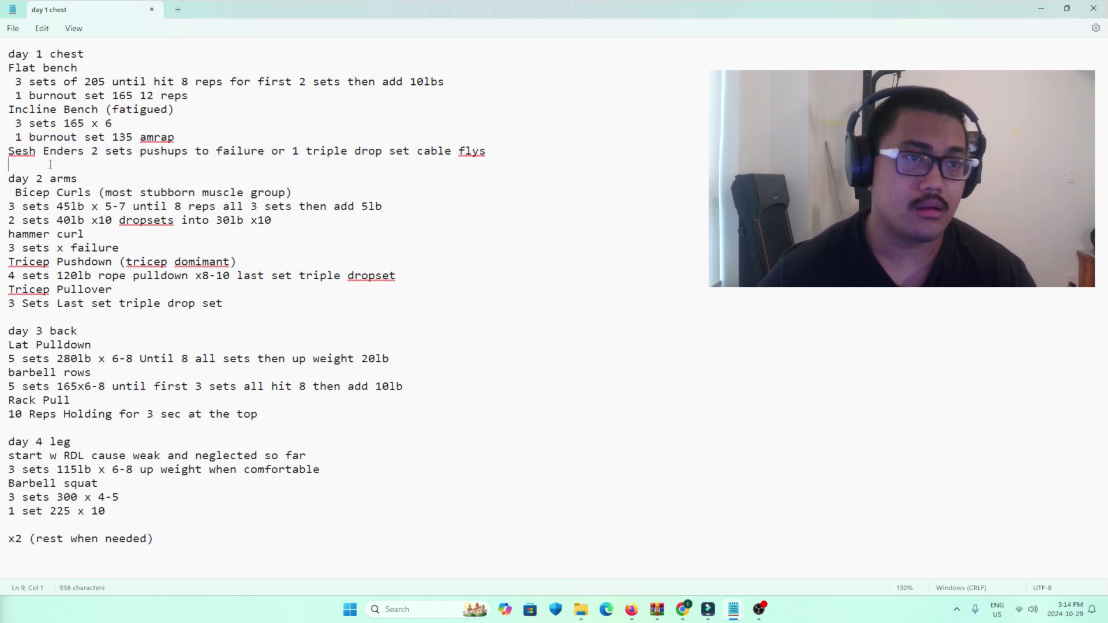
double_click(10, 152)
click(9, 152)
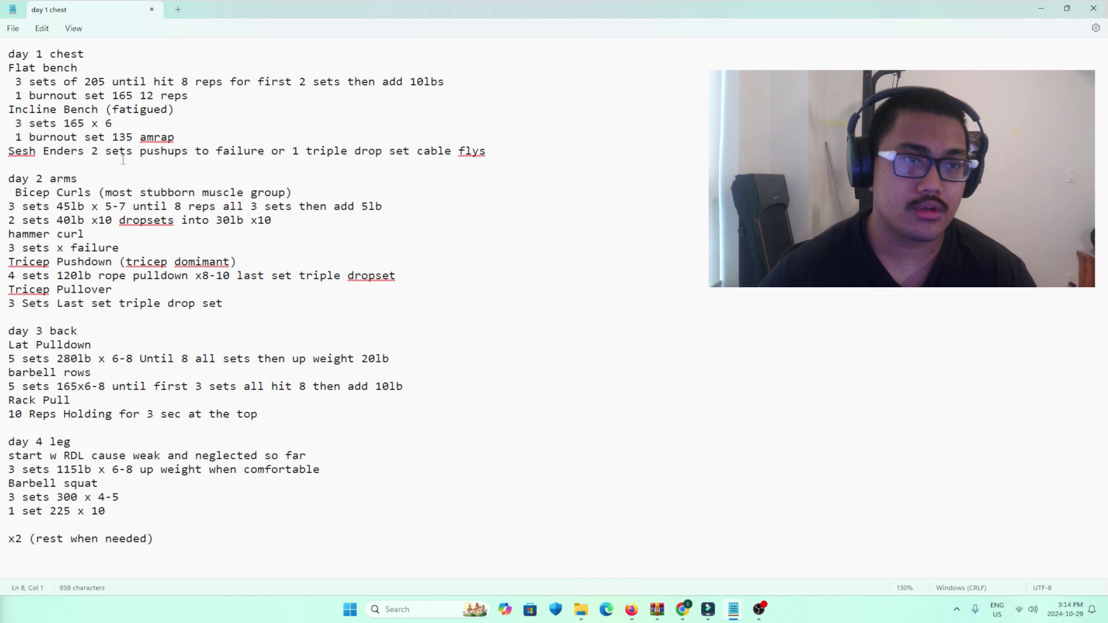
drag(92, 151, 266, 153)
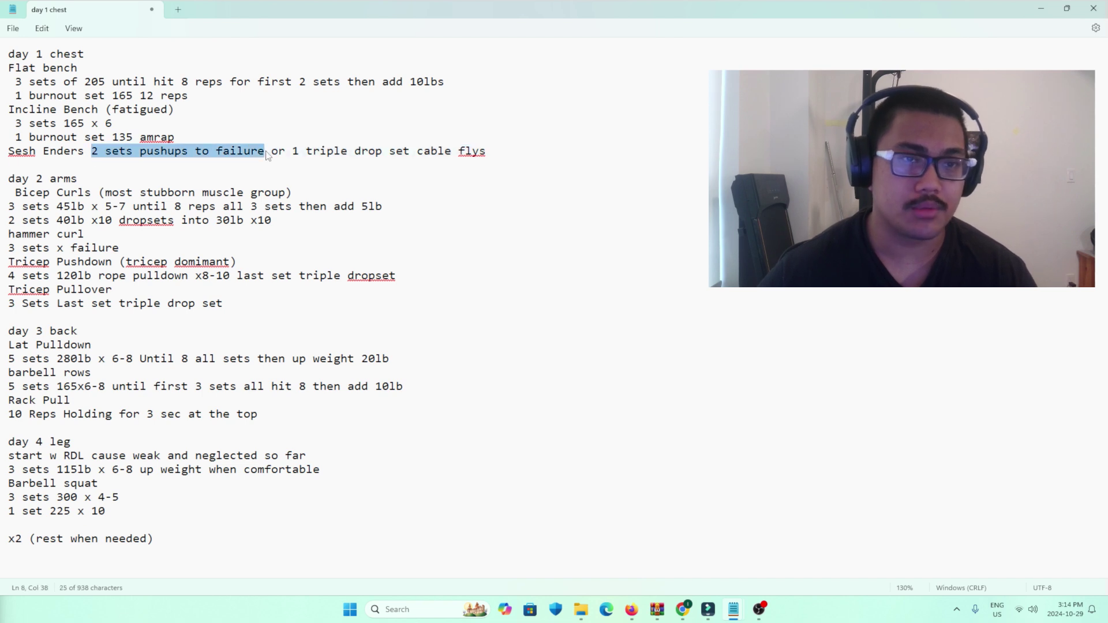
click(524, 228)
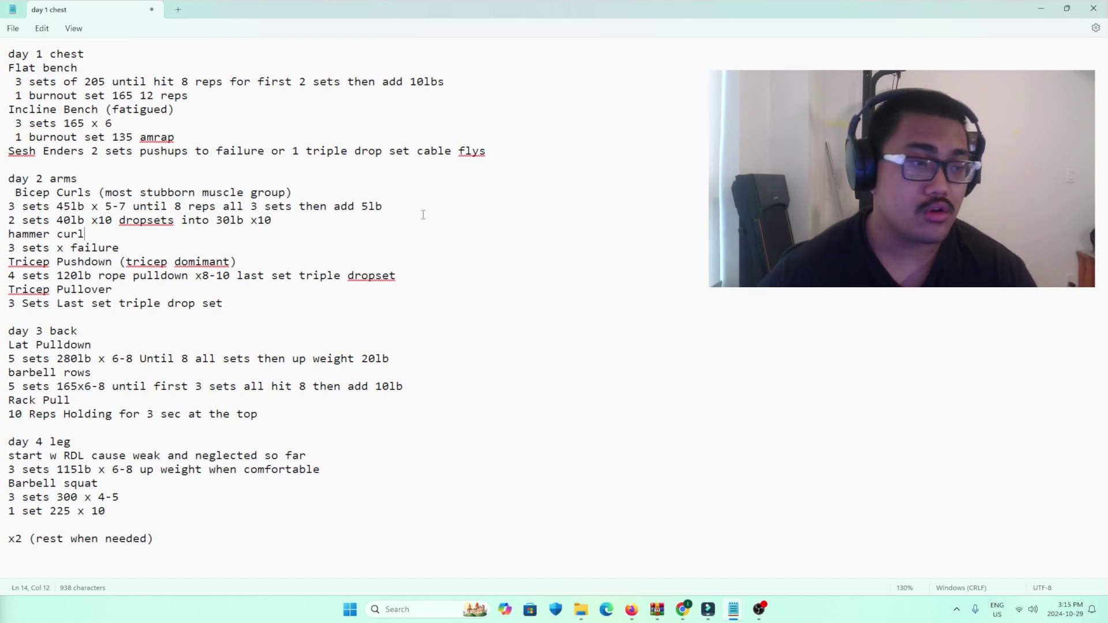
click(248, 127)
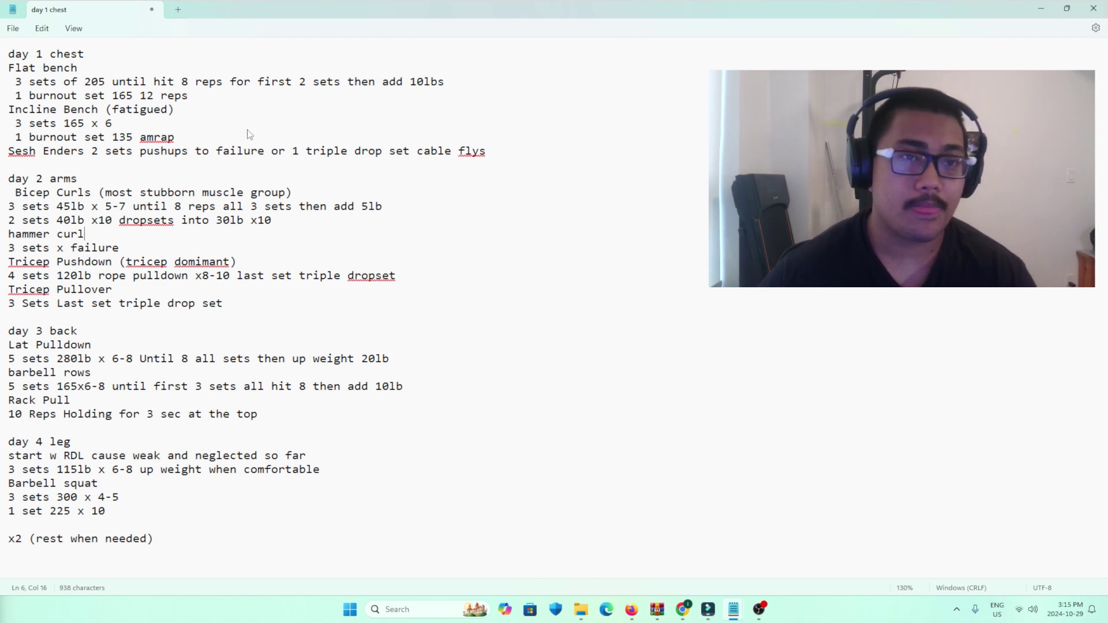
drag(70, 151, 513, 155)
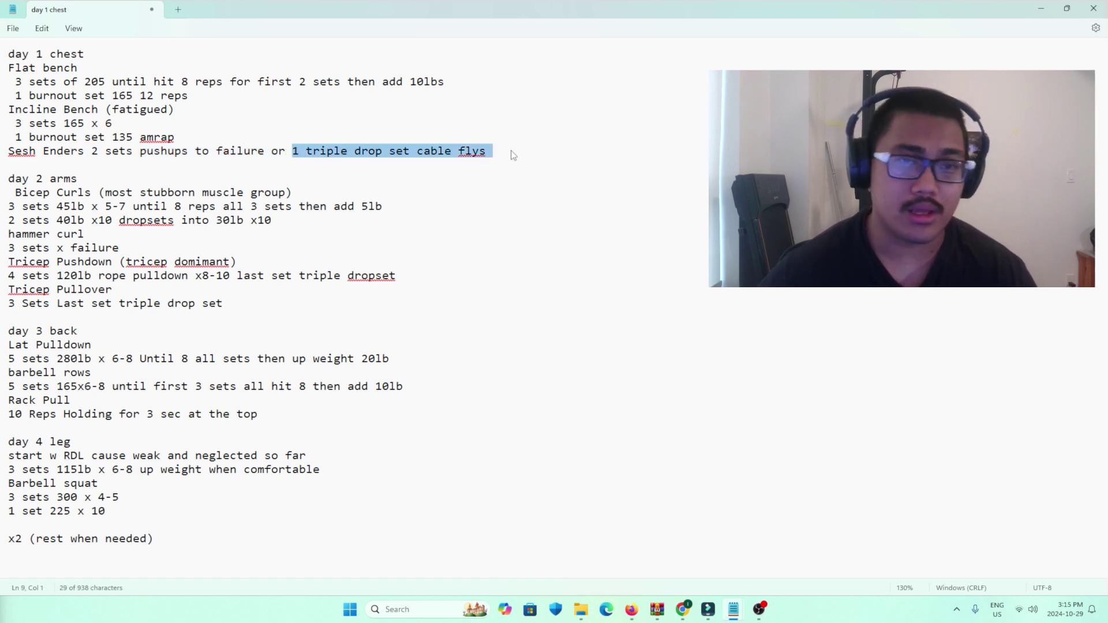
click(292, 172)
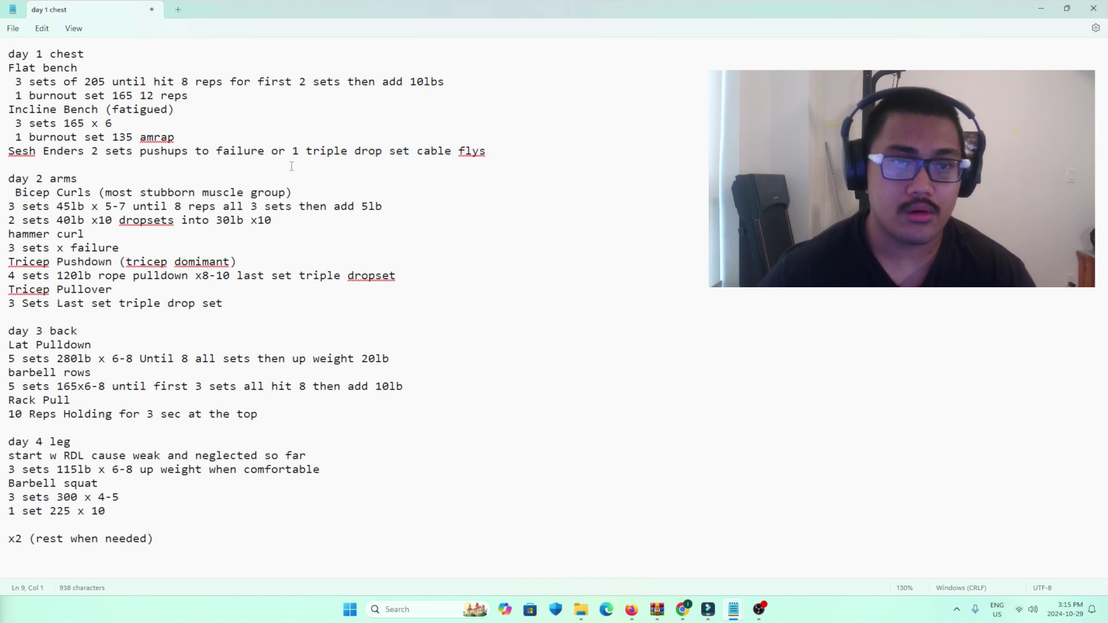
drag(293, 152, 462, 158)
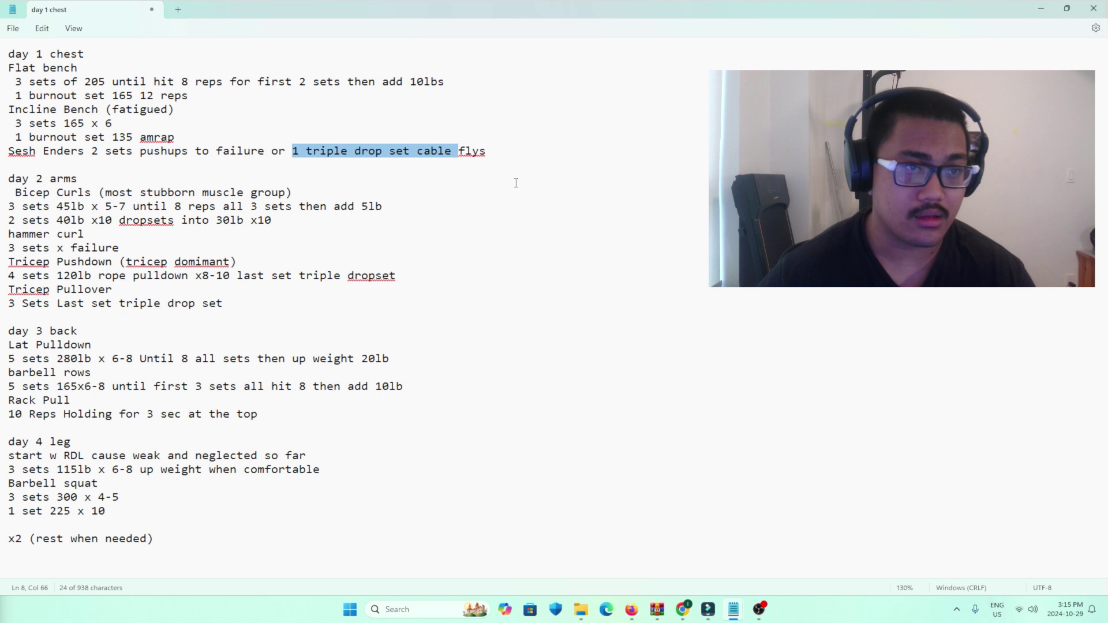
click(372, 170)
Step: Examine the day 2 arms section, highlighting the Bicep Curls 45lb sets and the 40lb dropsets line
drag(8, 179, 590, 311)
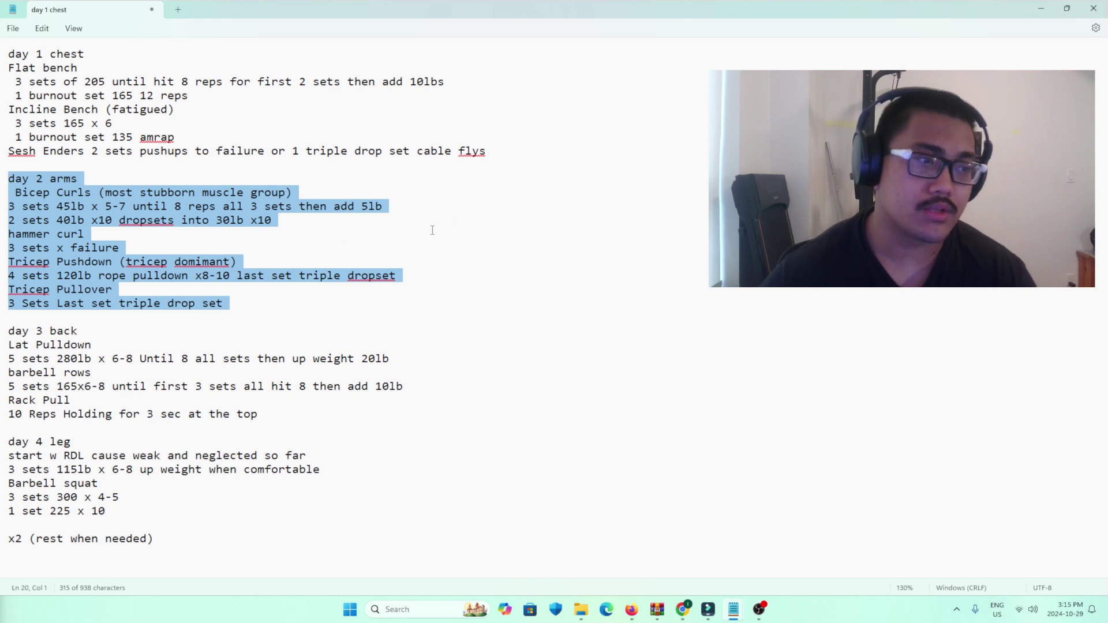
click(173, 329)
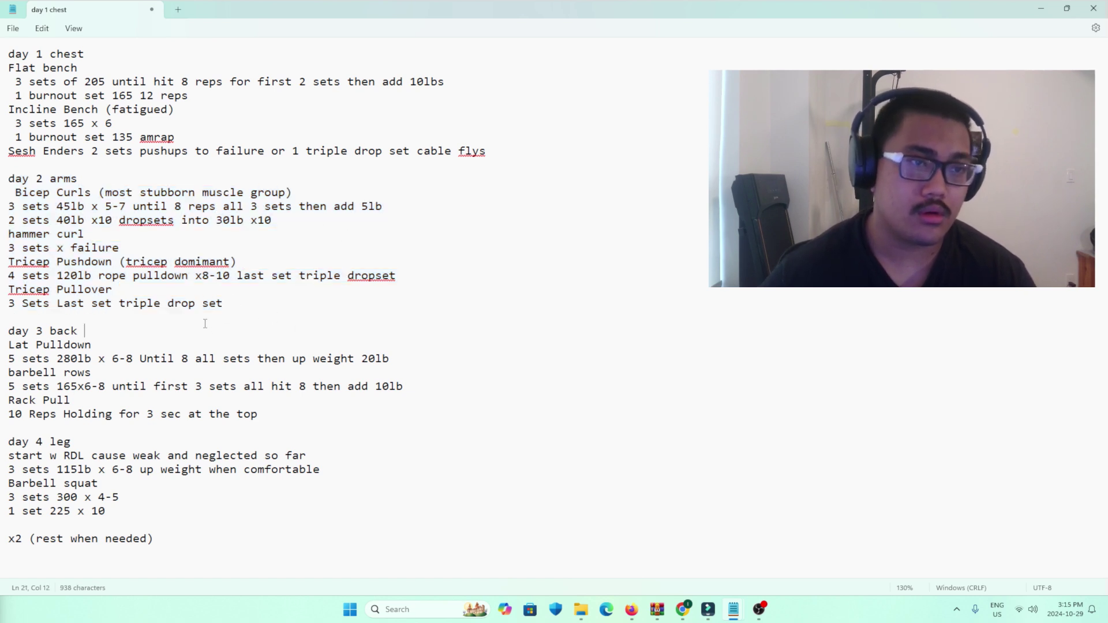
drag(15, 247, 8, 261)
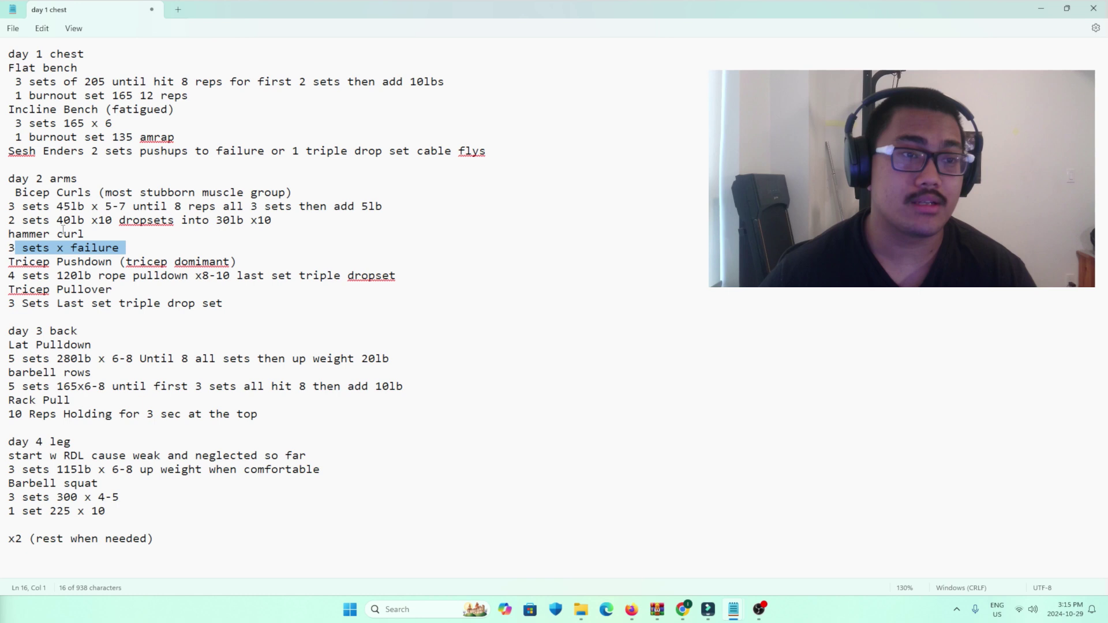
click(321, 242)
triple_click(61, 209)
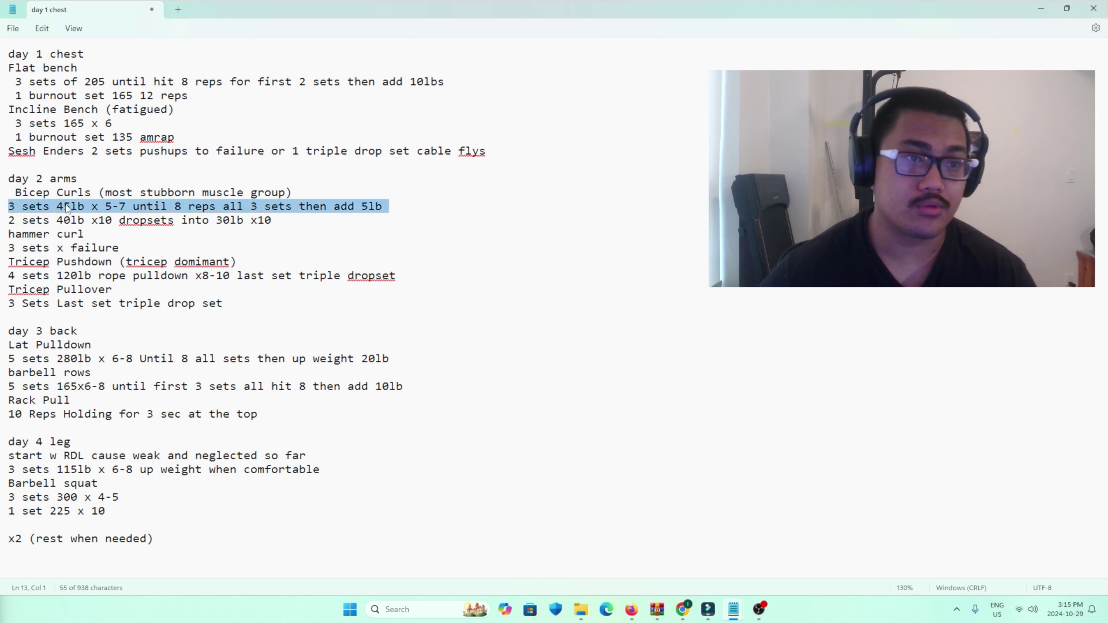
click(363, 226)
drag(8, 288, 232, 261)
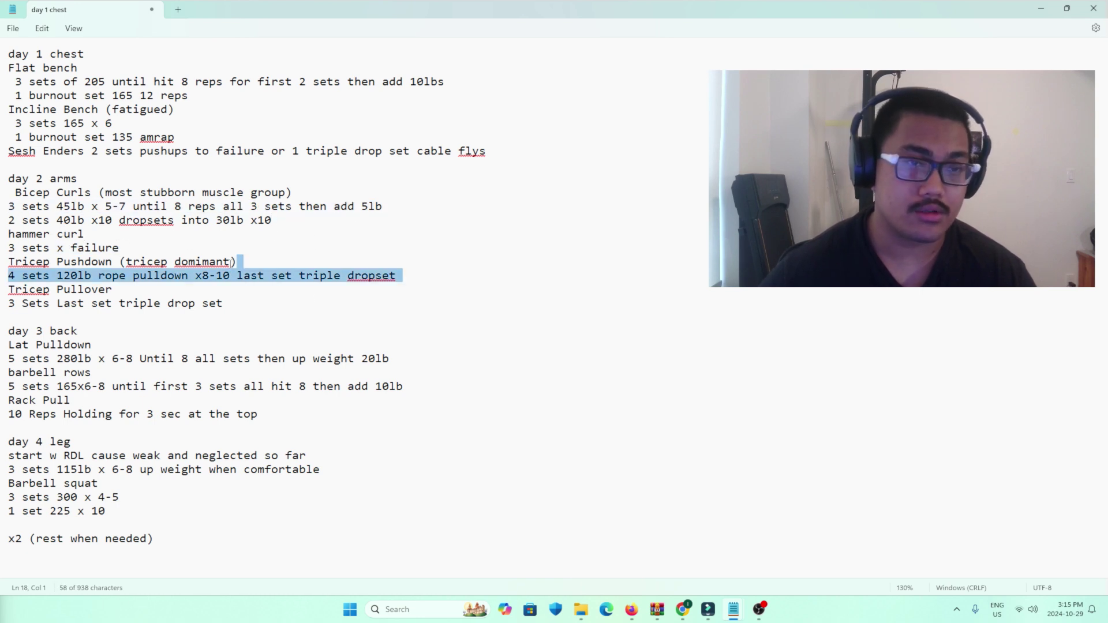
click(320, 318)
drag(8, 219, 160, 222)
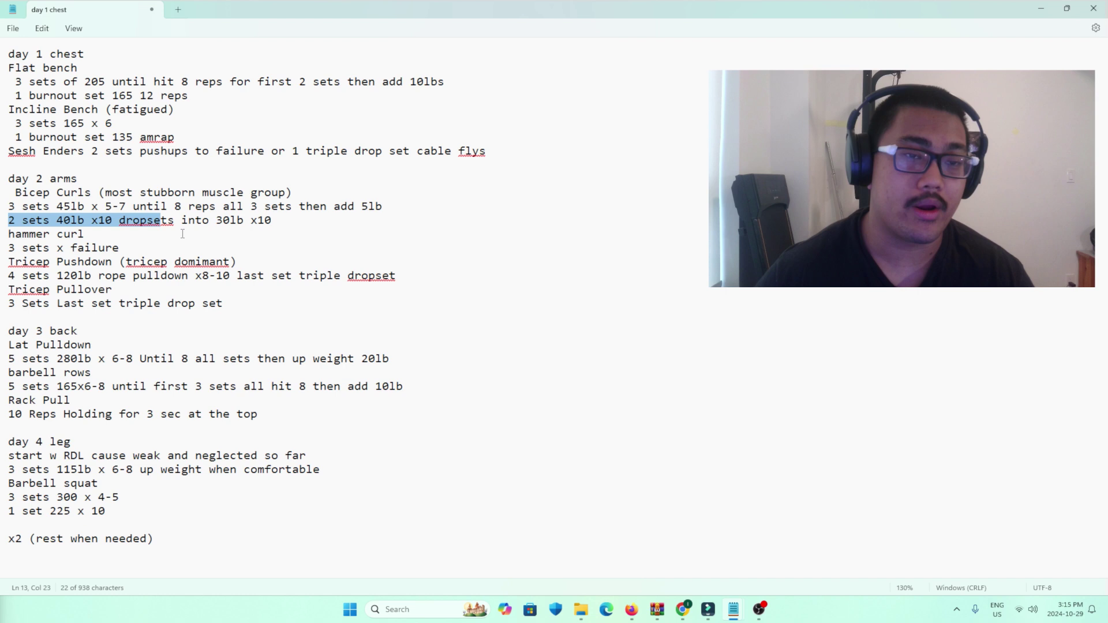
Step: Add the weight 35lb after "3 sets" in the hammer curl line
triple_click(12, 235)
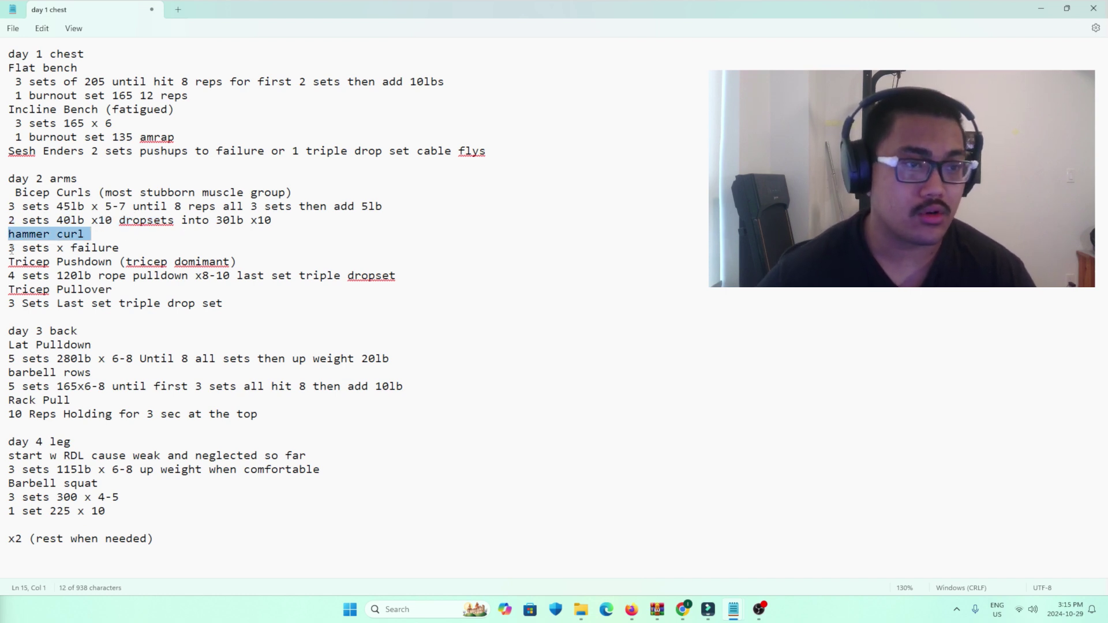
drag(8, 248, 106, 250)
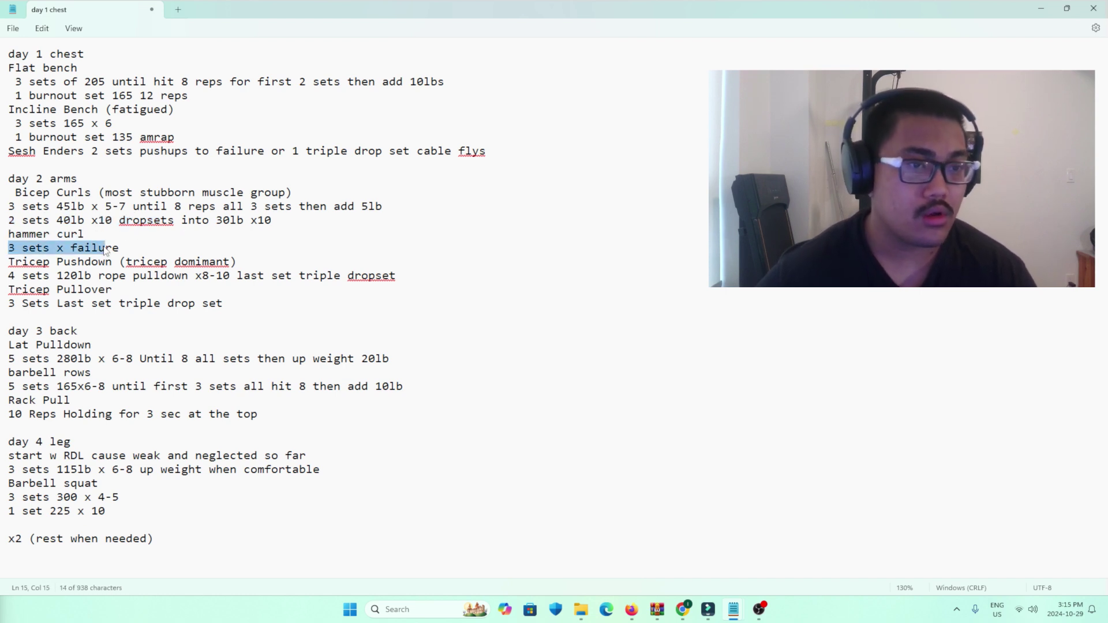
click(49, 250)
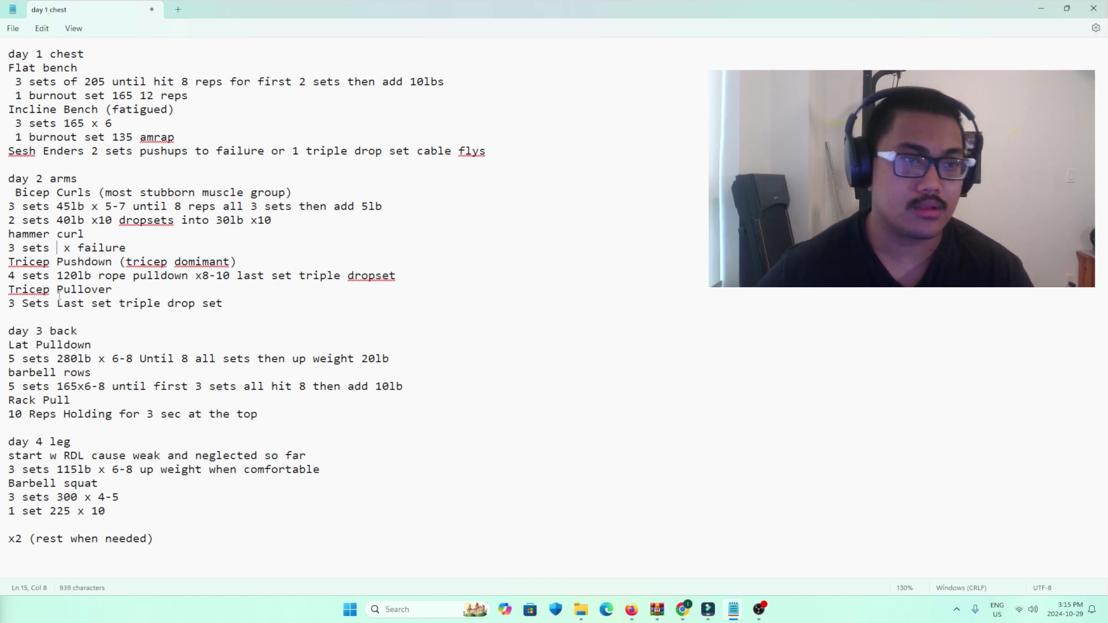
text(35lb)
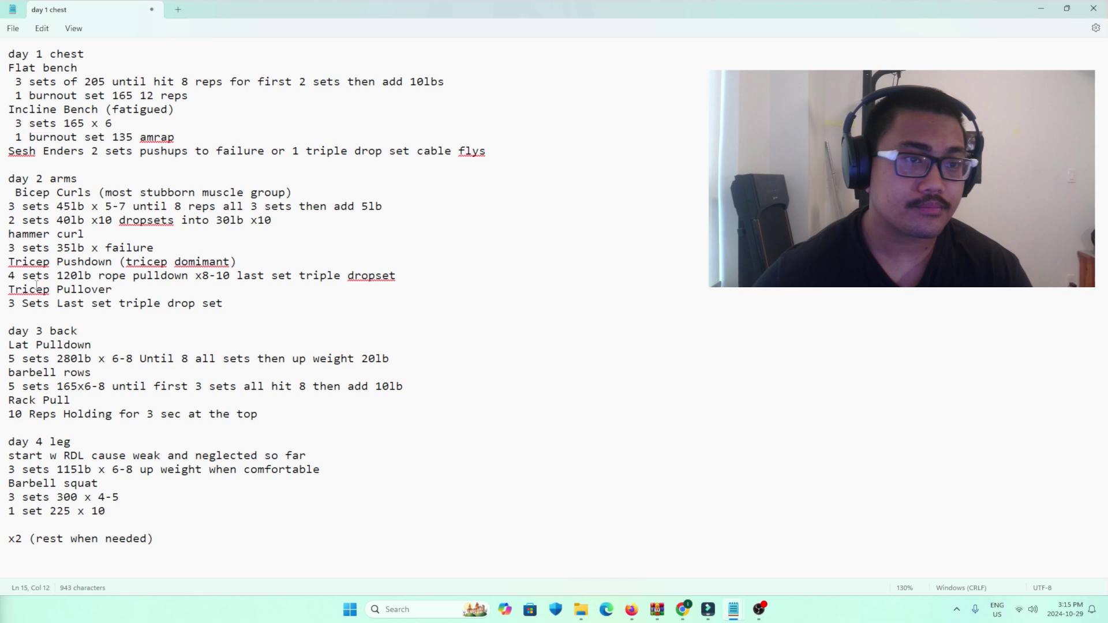
Step: Examine the Tricep Pushdown and Tricep Pullover entries, highlighting the 120lb rope pulldown set line
drag(8, 262, 318, 317)
click(318, 317)
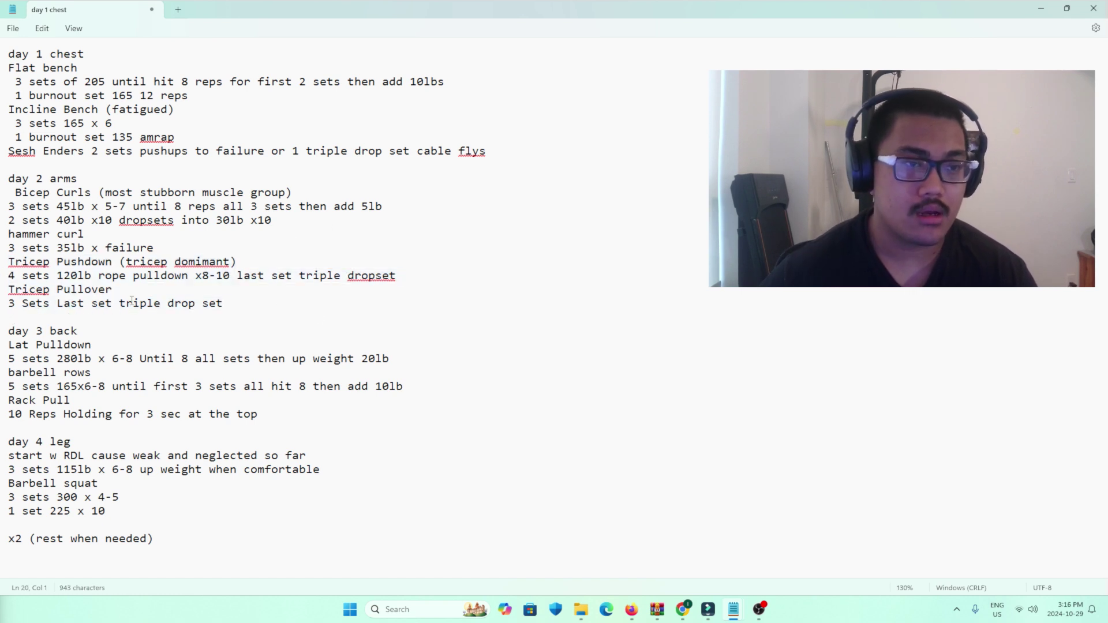
key(shift+Up)
key(shift+Up)
key(shift+Up)
click(238, 284)
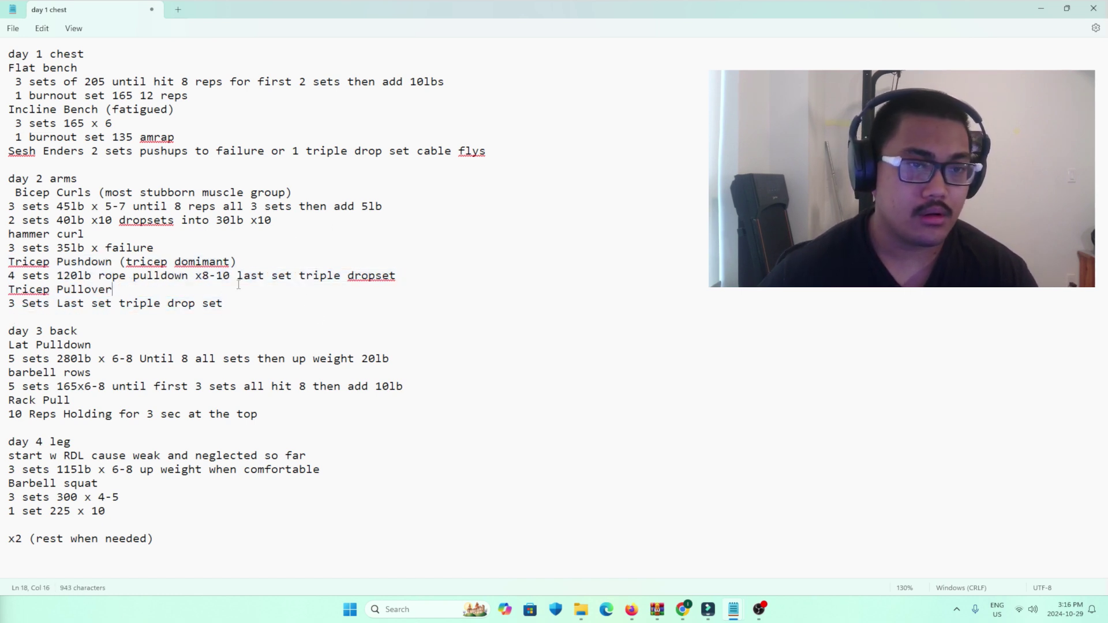
drag(57, 276, 119, 281)
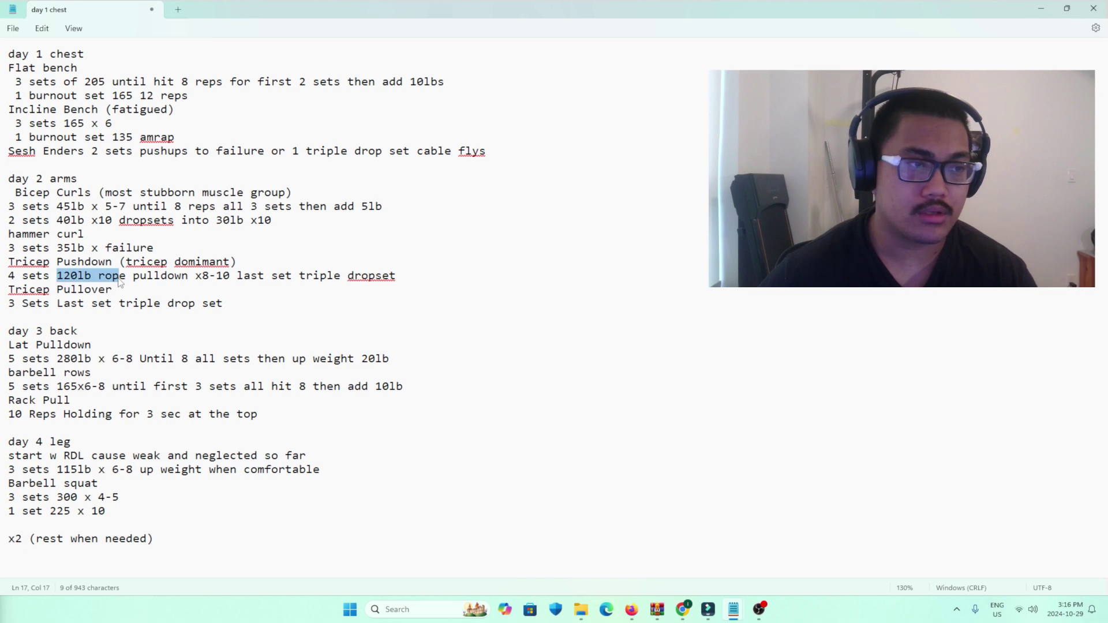
click(152, 289)
mouse_move(174, 283)
mouse_down()
mouse_move(173, 263)
mouse_move(173, 277)
mouse_up()
key(Down)
key(Down)
key(Down)
key(Down)
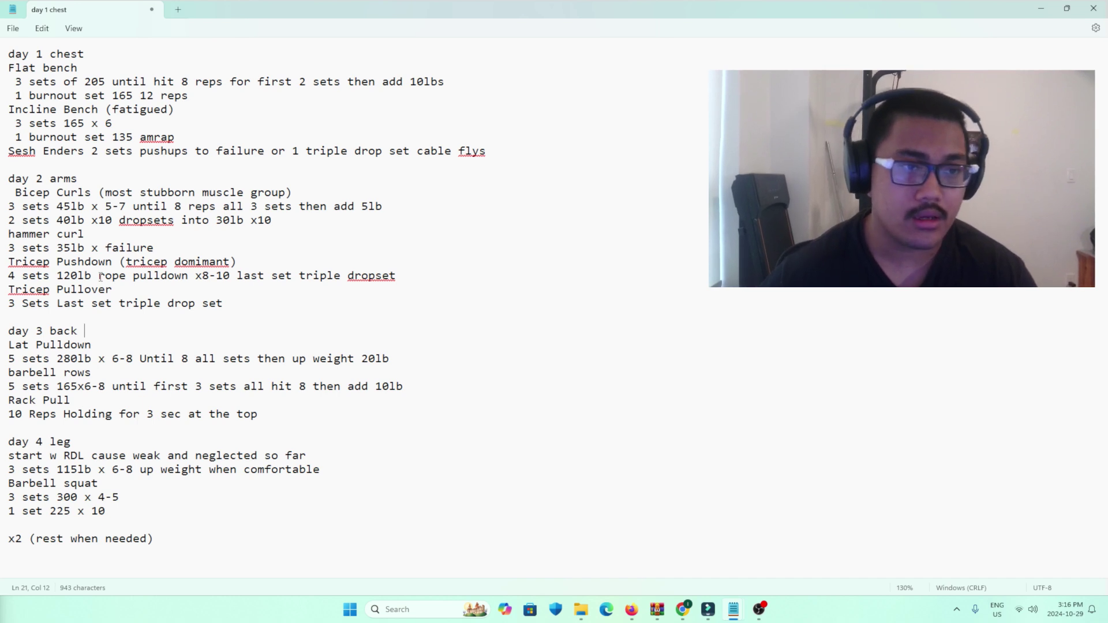
drag(428, 288, 6, 264)
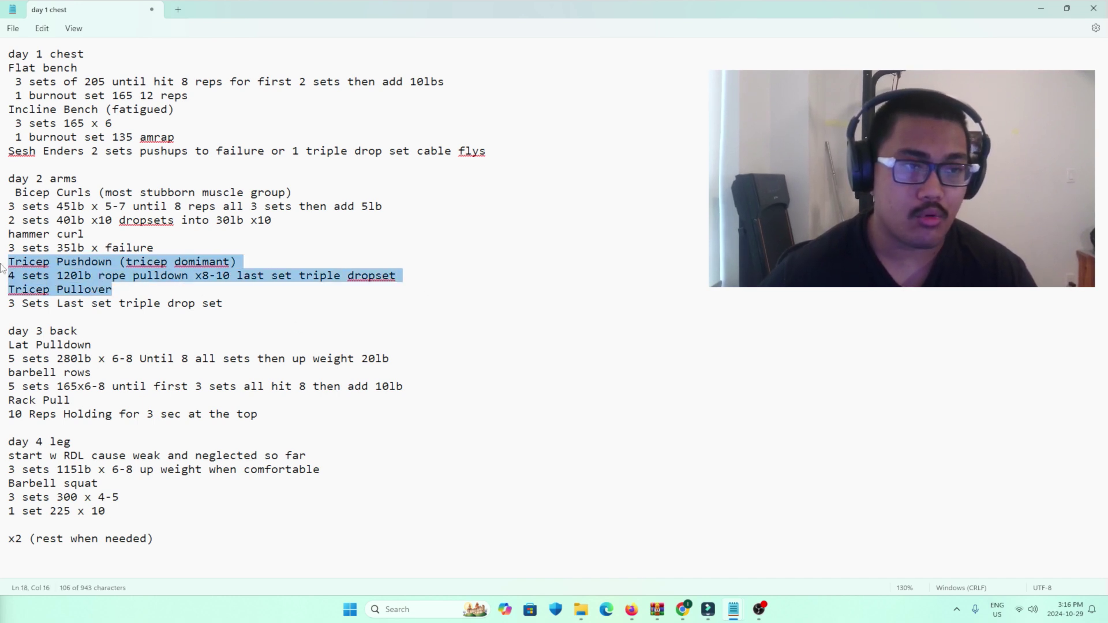
drag(396, 276, 96, 276)
click(234, 305)
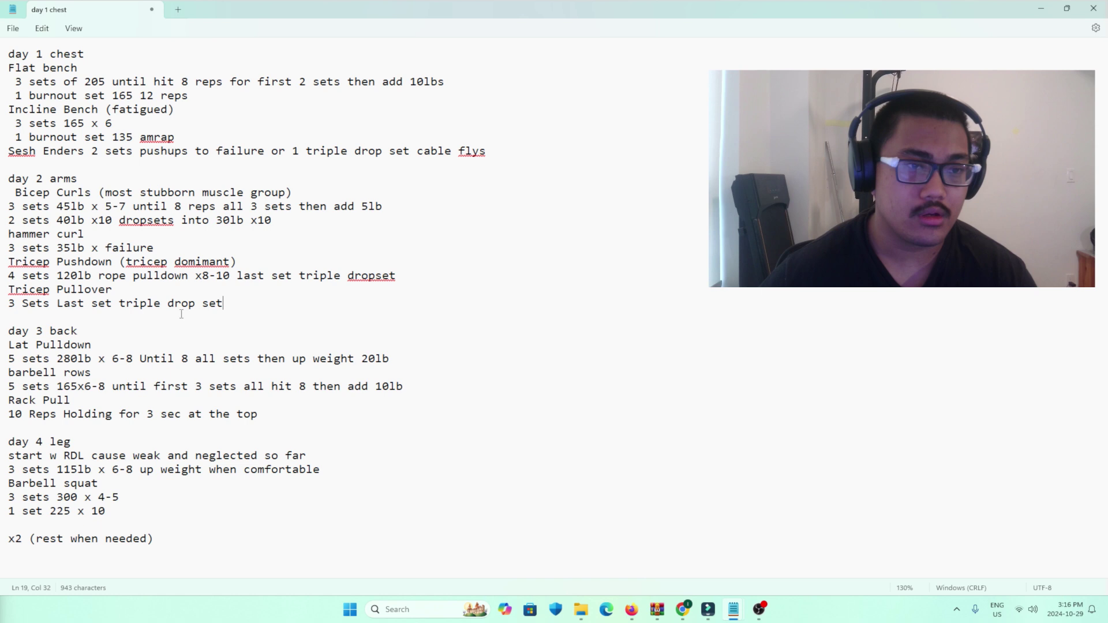
Step: Add the weight 90lb after "3 Sets" in the Tricep Pullover line
drag(51, 303, 9, 289)
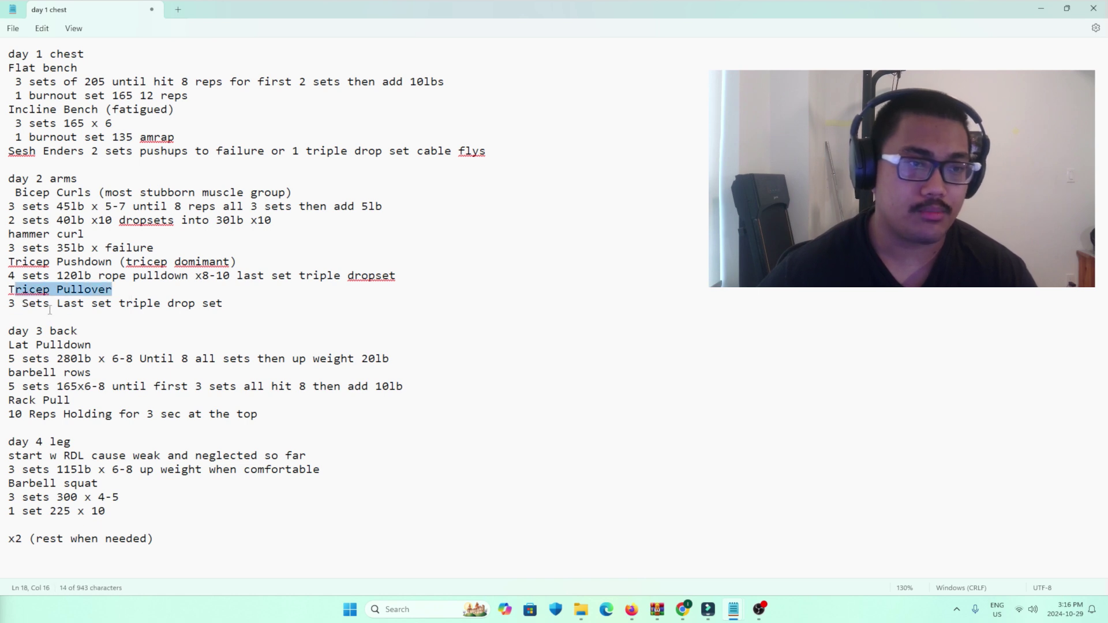
click(51, 303)
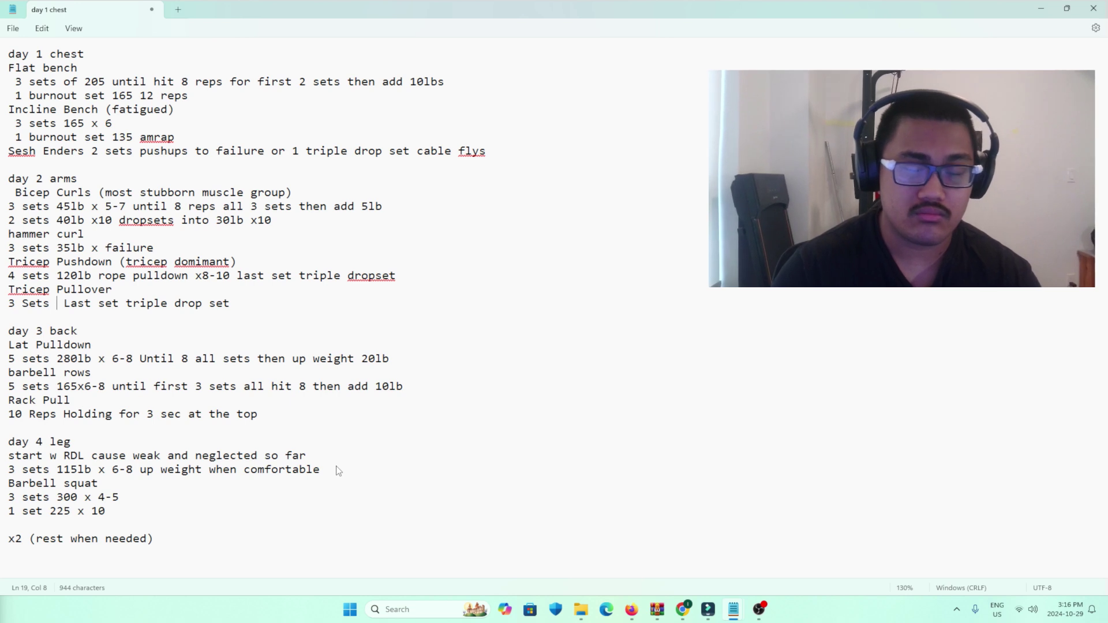
text(90)
text(lb)
key(Down)
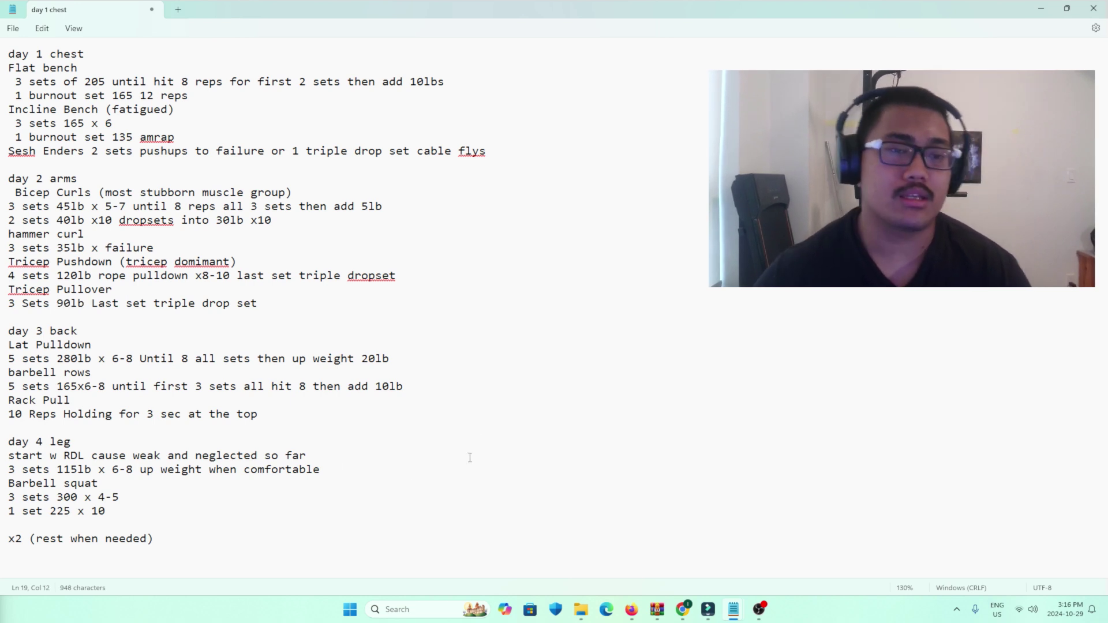
Step: Add the rep range "x 6-8" after the 90lb weight in the Tricep Pullover line
click(120, 303)
click(92, 305)
text(x )
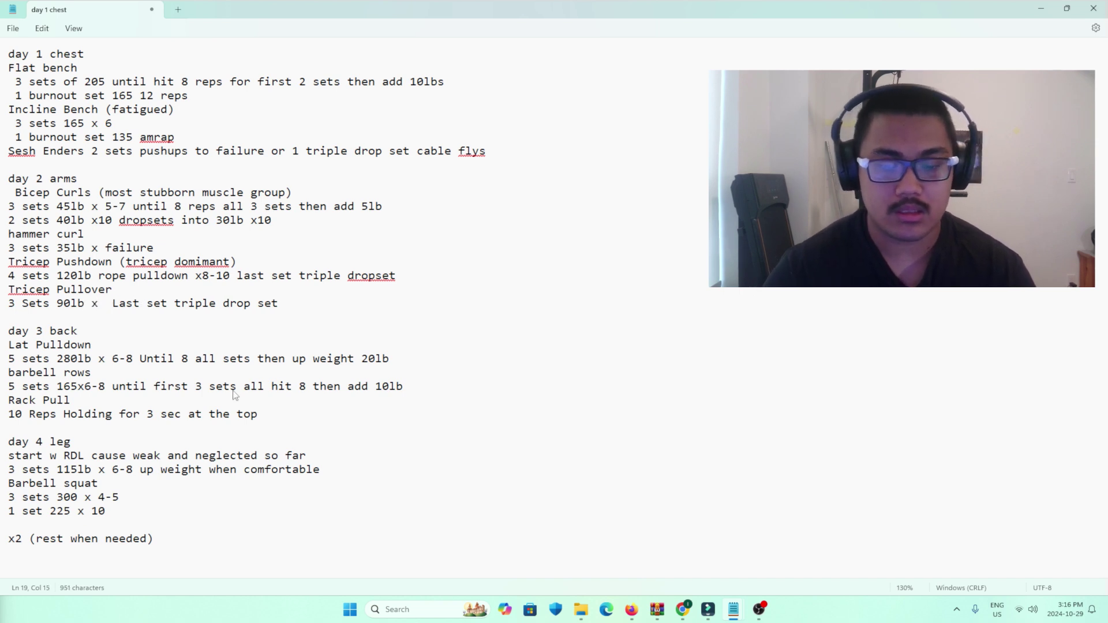
text(6-8)
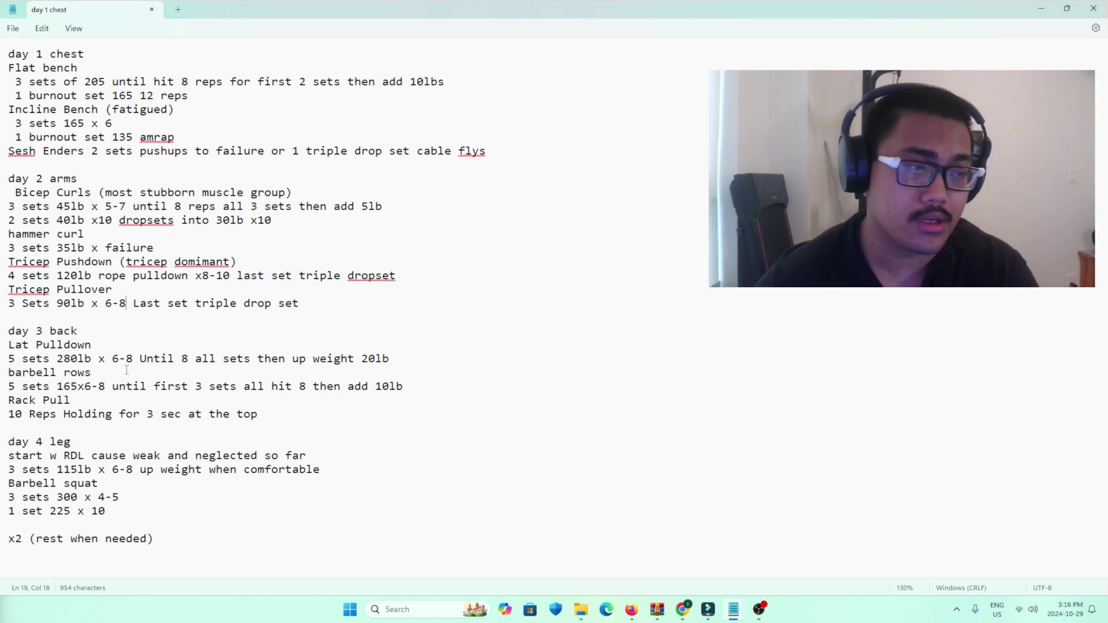
click(317, 306)
Step: Examine the day 3 back section as a whole, highlighting its exercises and the Lat Pulldown 280lb set line
drag(283, 331, 280, 344)
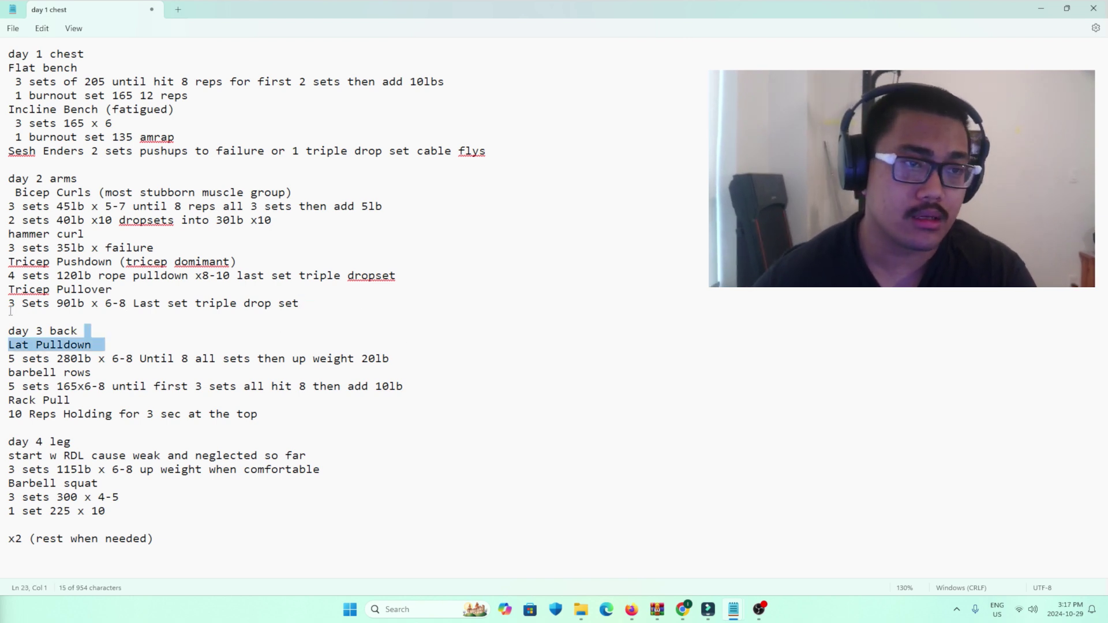
click(10, 328)
shift+click(396, 413)
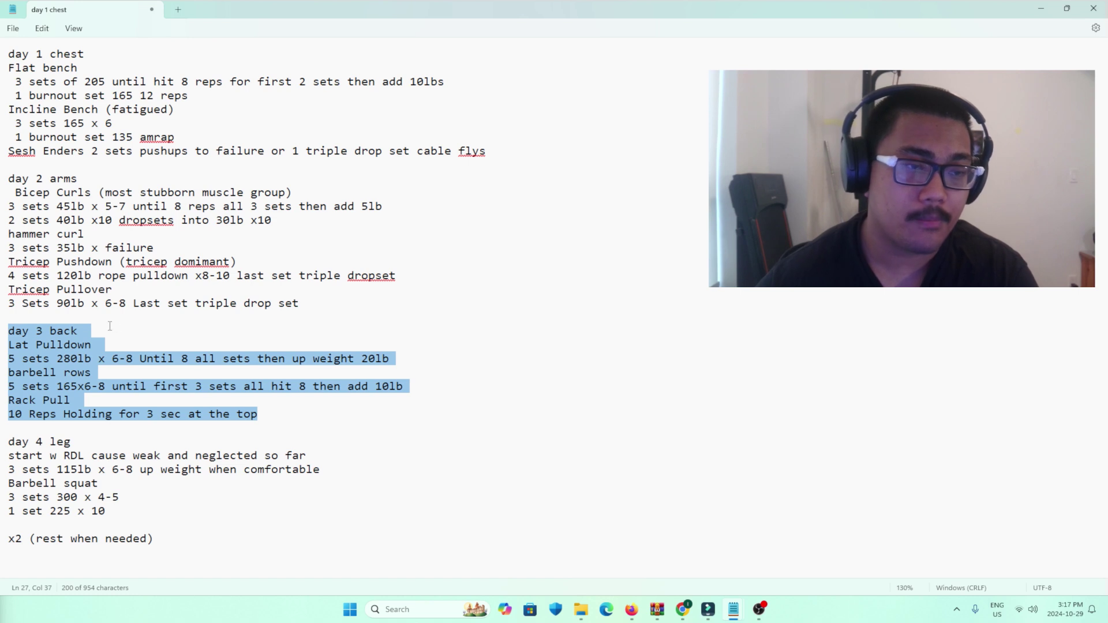
click(145, 331)
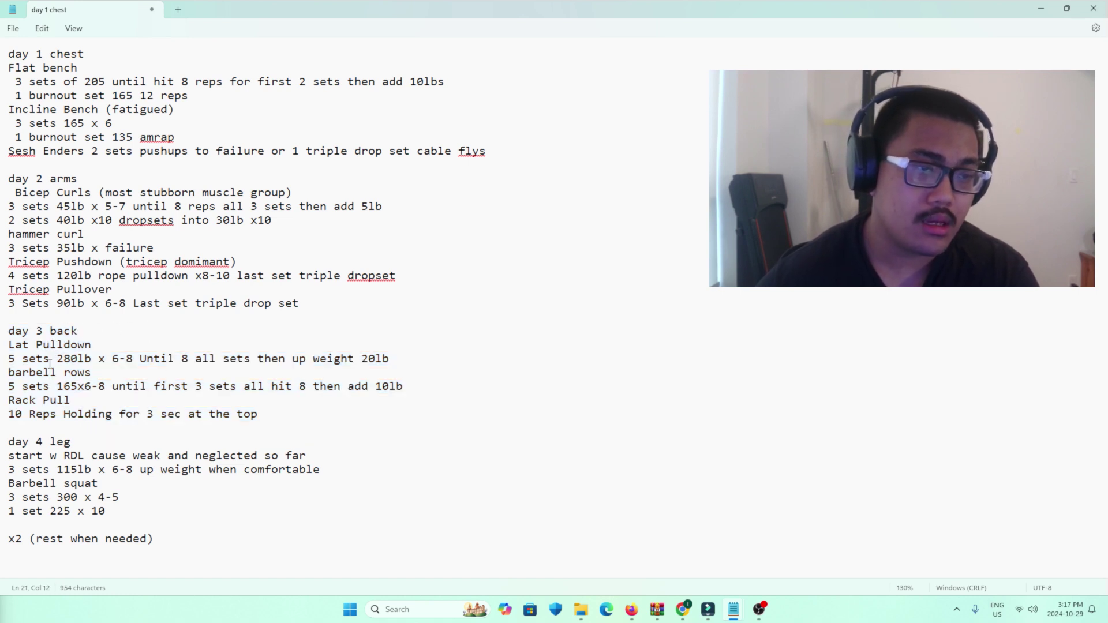
drag(403, 386, 3, 359)
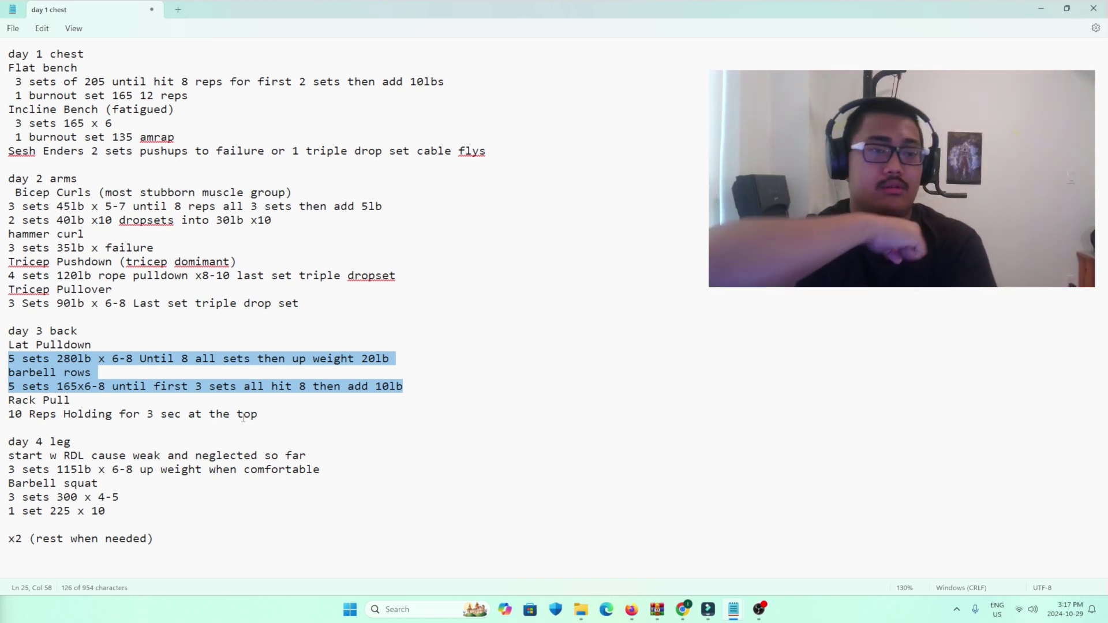
drag(243, 428, 17, 441)
drag(23, 361, 174, 361)
Step: Examine the barbell rows entry, highlighting the 165x6-8 sets and the rule for adding 10lb
drag(392, 359, 479, 393)
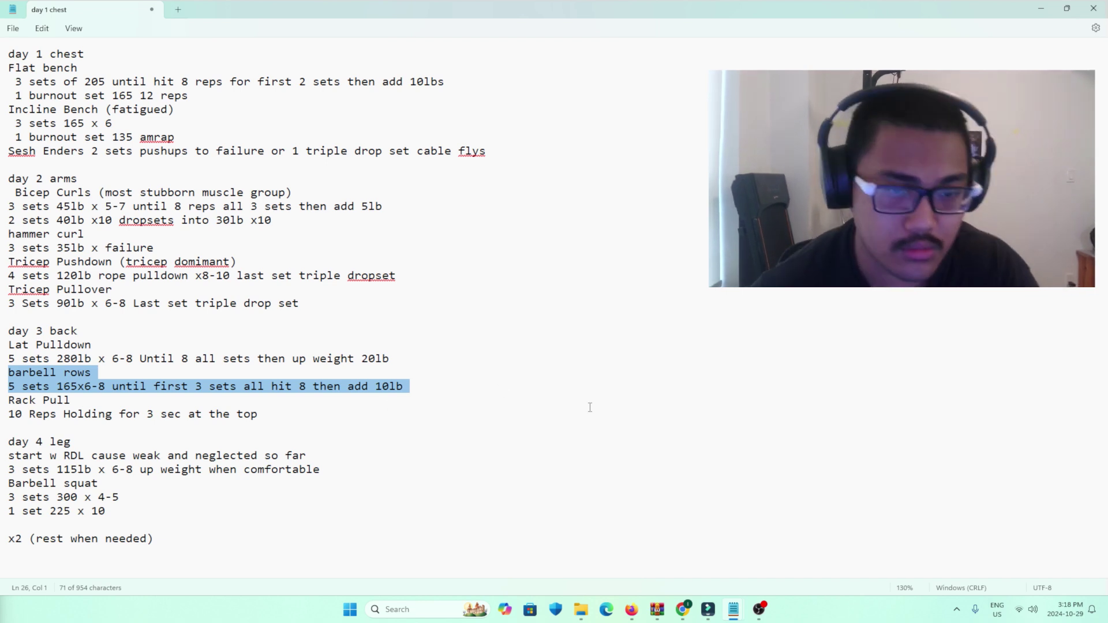
double_click(421, 405)
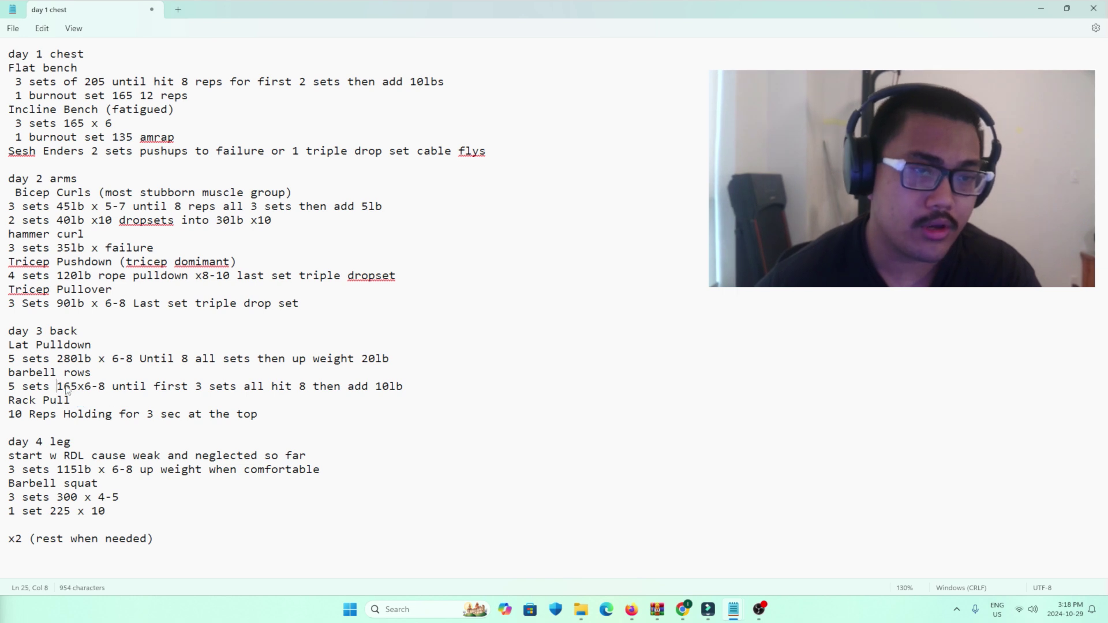
drag(57, 386, 188, 386)
key(Down)
drag(57, 386, 150, 394)
click(84, 399)
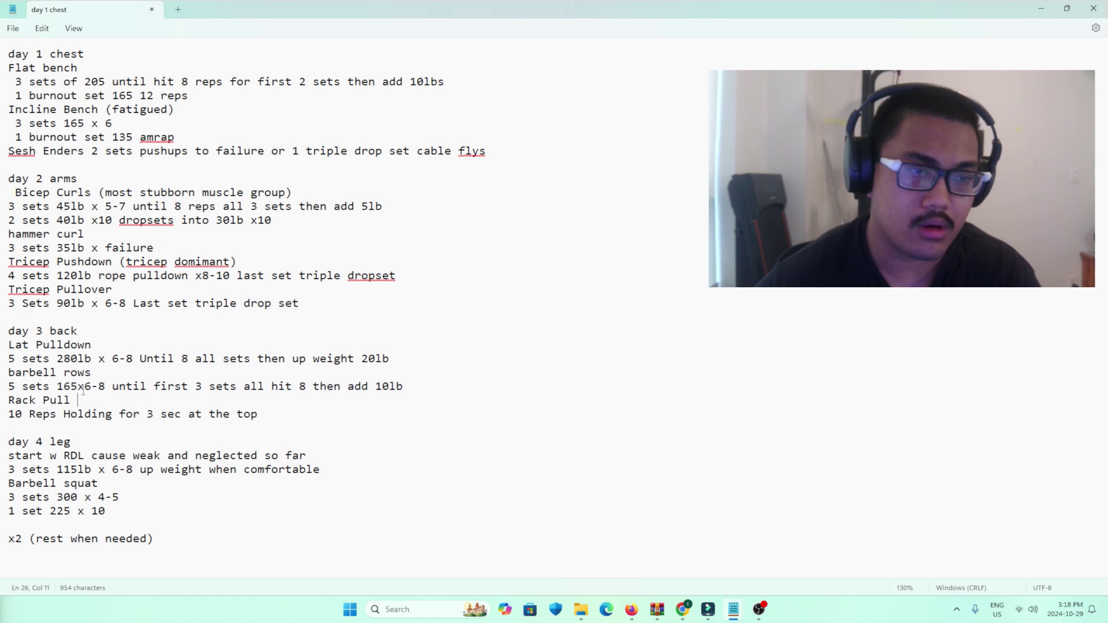
drag(60, 386, 72, 400)
click(61, 400)
Step: Examine the Rack Pull line, highlighting the 10 reps and the 3 sec hold at the top
drag(258, 414, 6, 417)
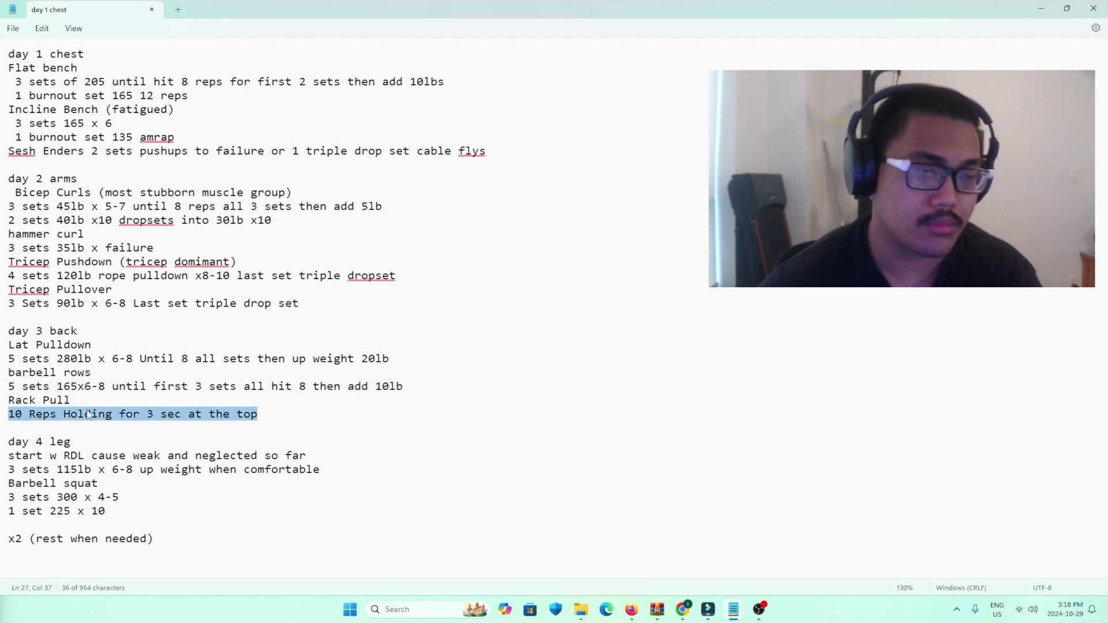
click(274, 419)
drag(140, 414, 361, 416)
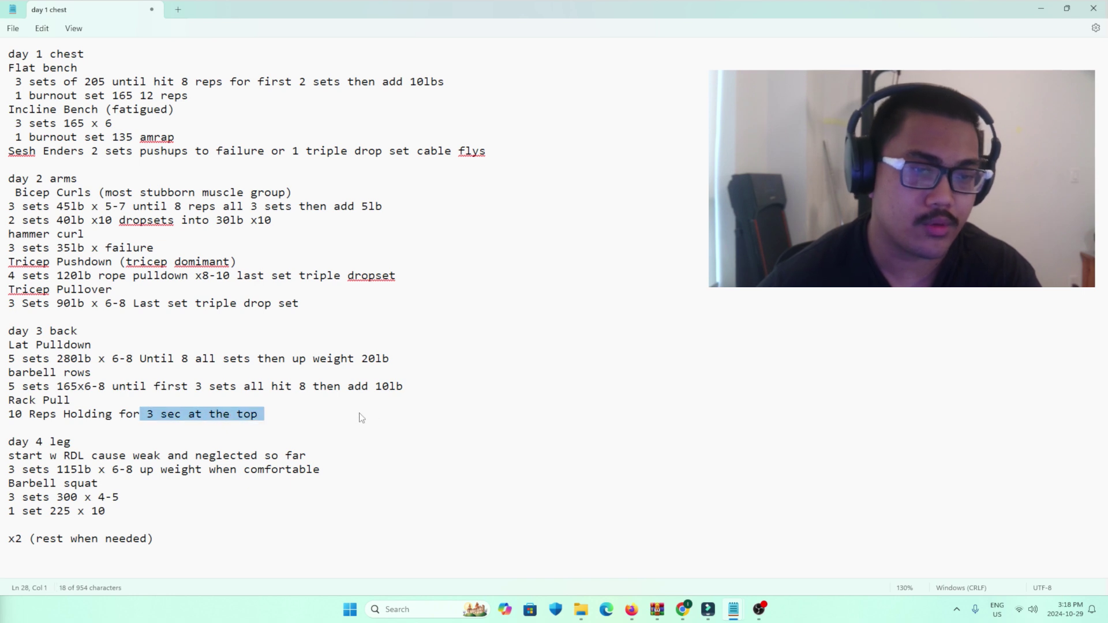
click(306, 412)
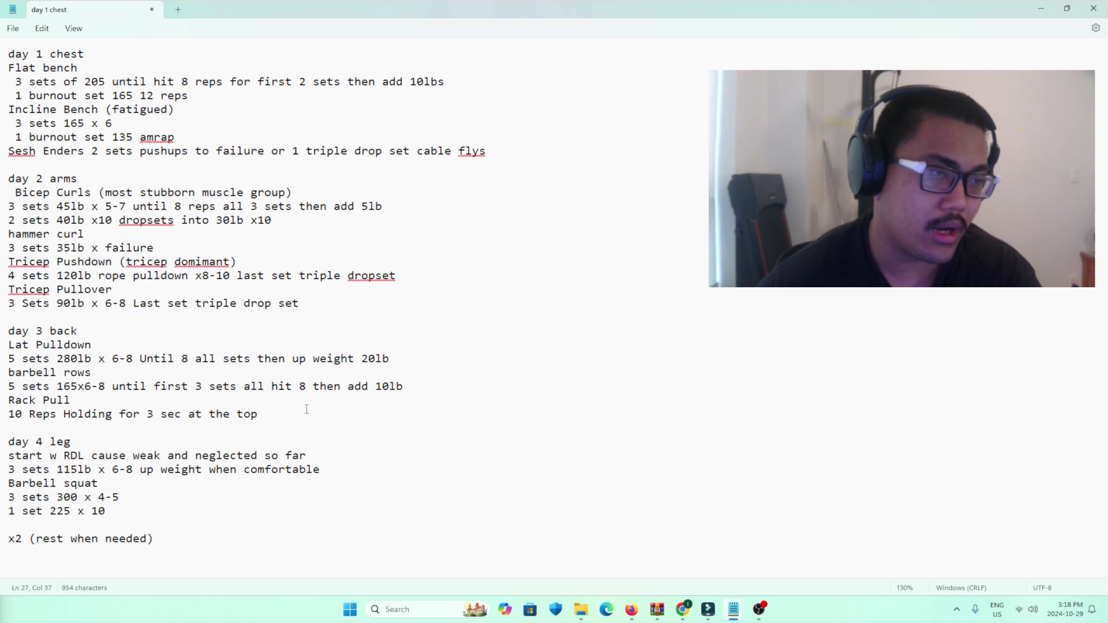
key(Down)
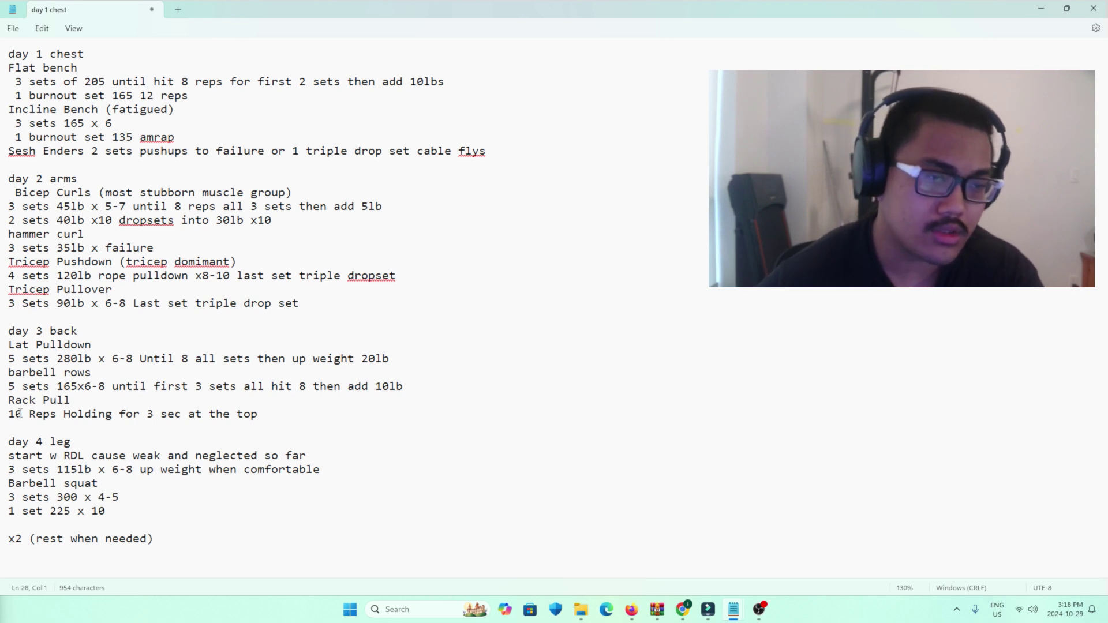
Step: Examine the day 4 leg section, highlighting the RDL note and the lines through the 225 x 10 squat set
drag(20, 414, 308, 456)
key(Down)
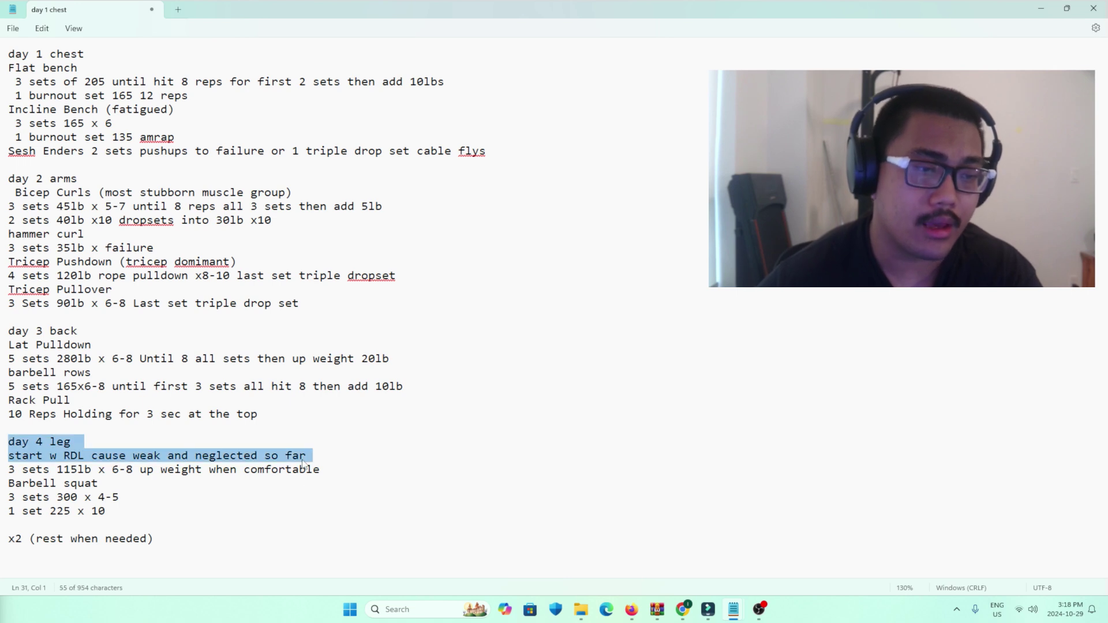
click(339, 470)
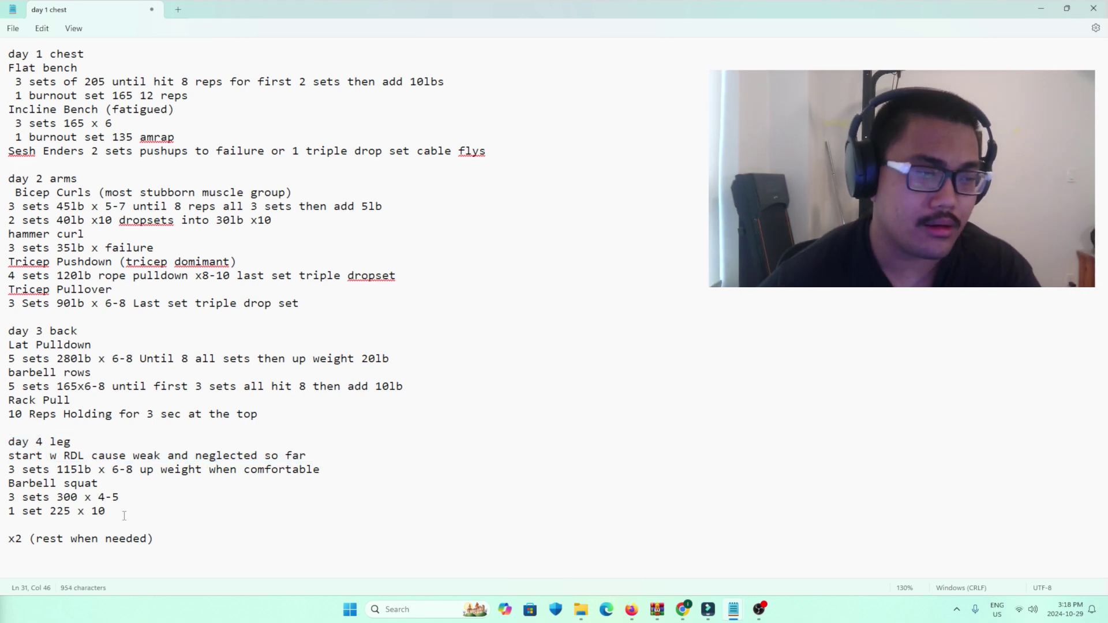
drag(109, 511, 4, 443)
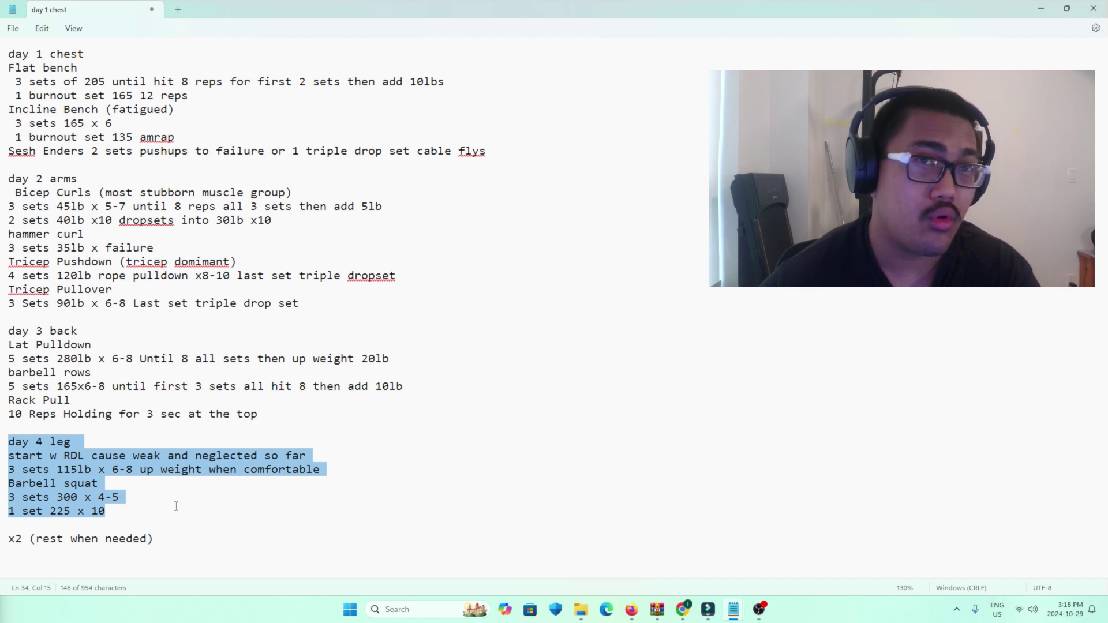
Step: Examine the whole day 4 leg section, highlighting from its heading down to the 1 set 225 x 10 line
click(118, 515)
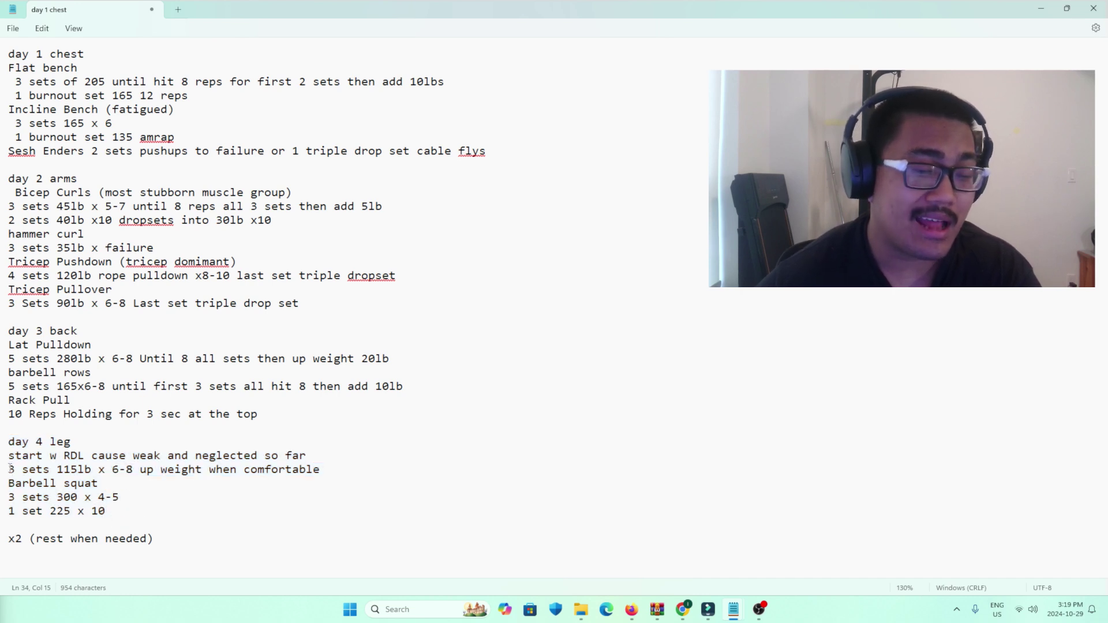
drag(11, 446, 277, 517)
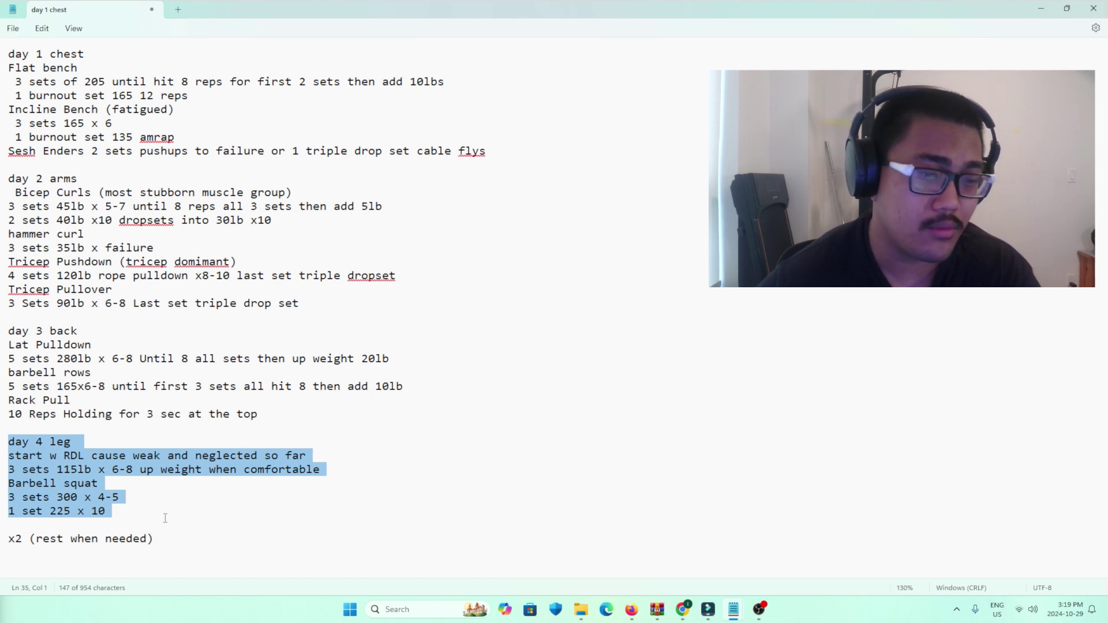
click(168, 516)
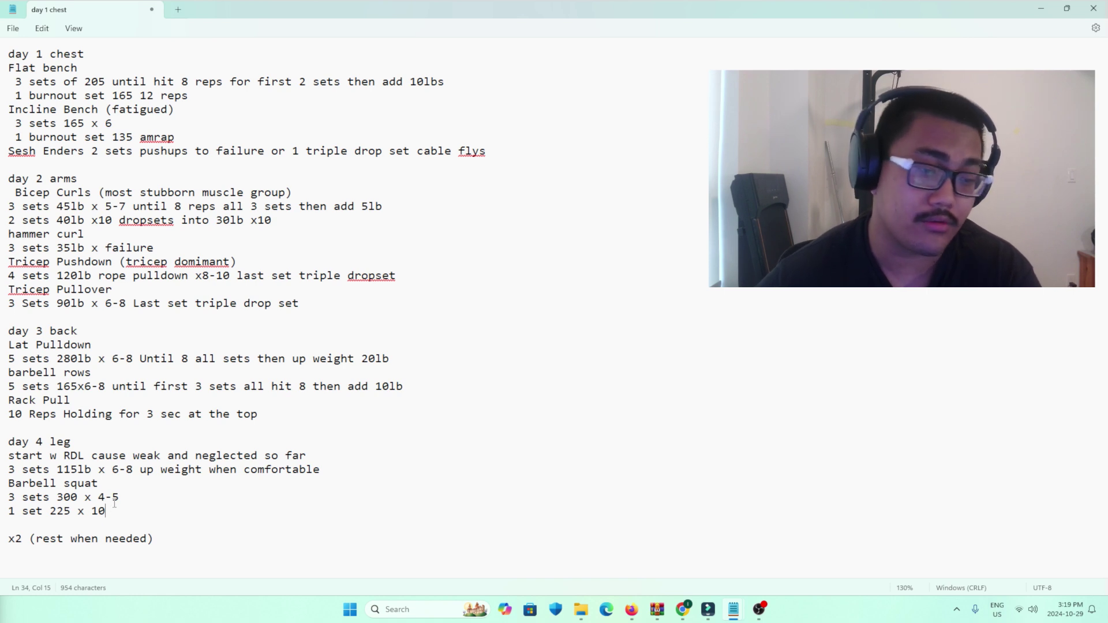
key(Up)
key(Home)
key(shift+Down)
key(shift+Down)
key(Up)
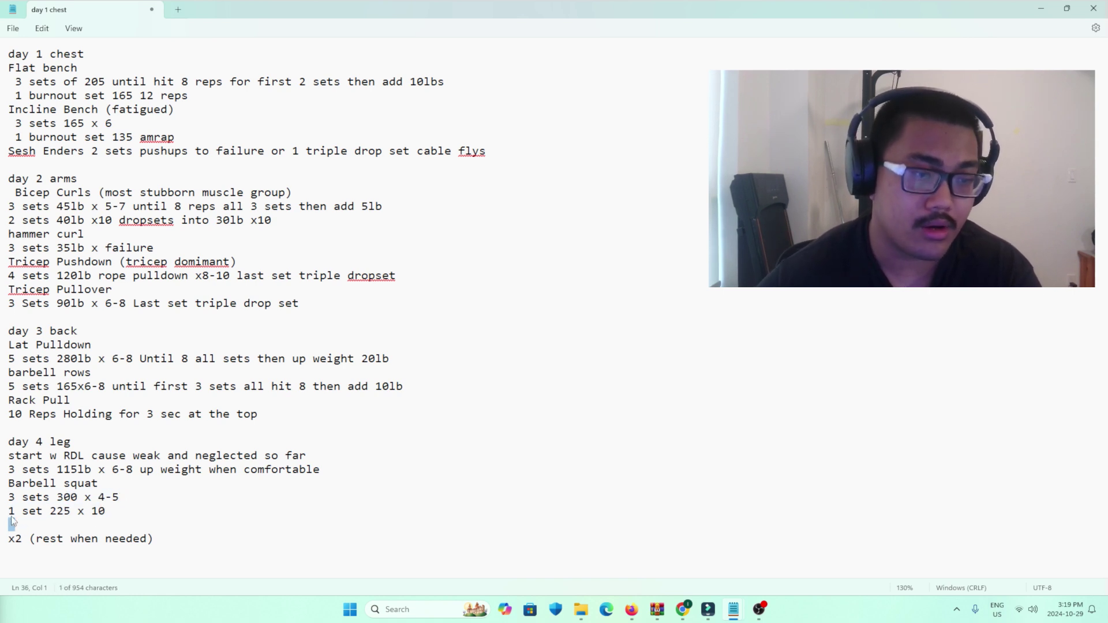
key(shift+Down)
drag(115, 522, 56, 511)
click(128, 518)
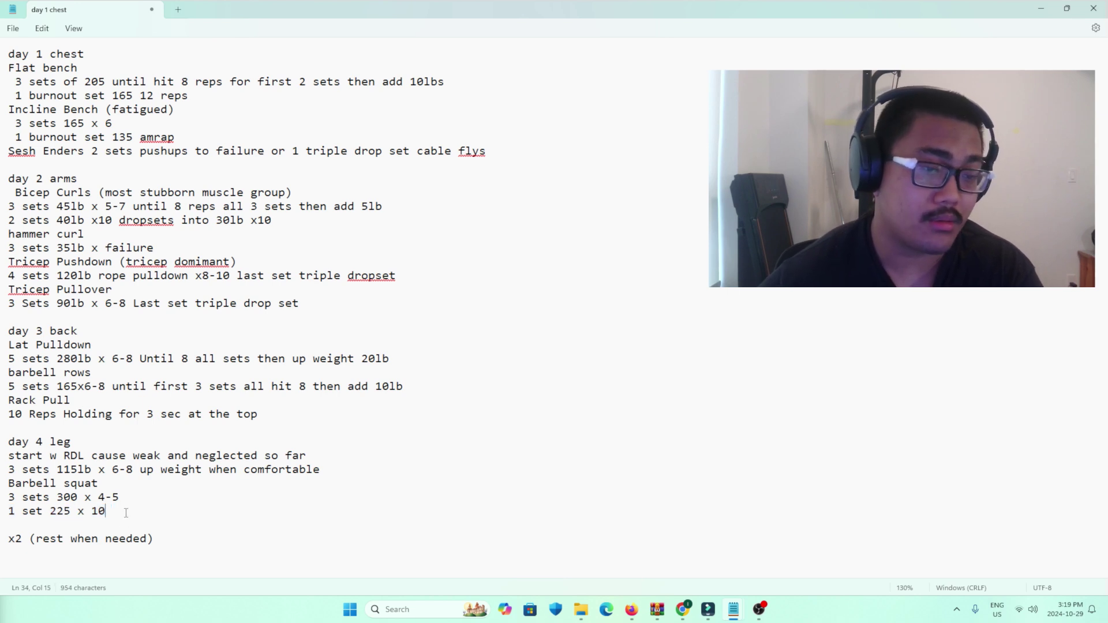
Step: Examine the RDL entry, highlighting the weak and neglected note and the 115lb x 6-8 sets with the rule for upping weight
mouse_move(8, 456)
mouse_down()
mouse_move(292, 471)
mouse_move(334, 486)
mouse_move(141, 456)
mouse_move(7, 457)
mouse_up()
click(334, 487)
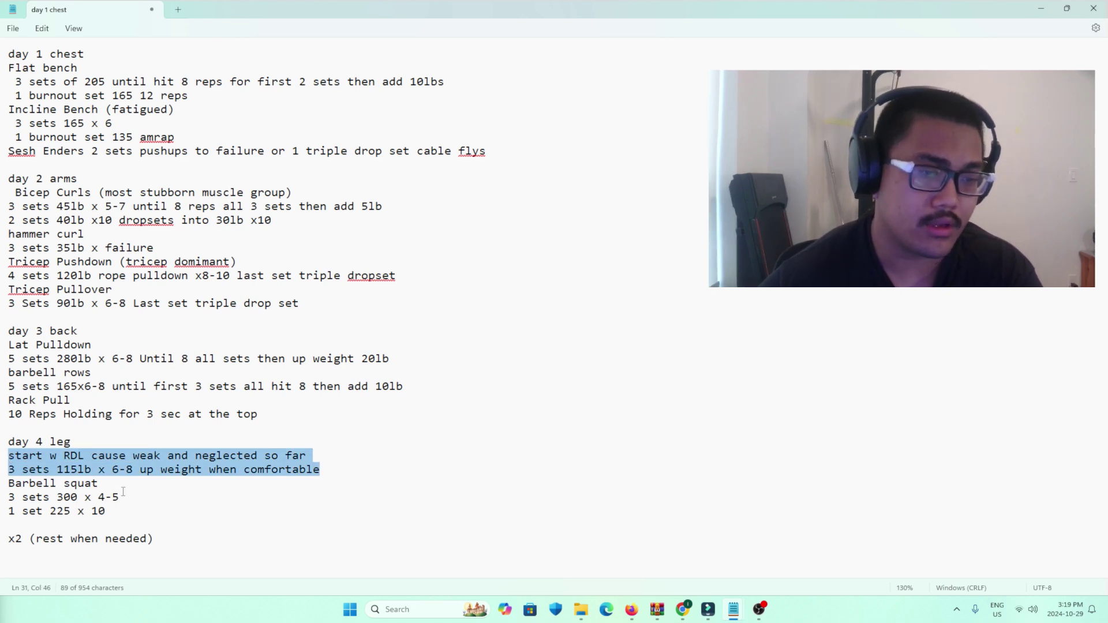
click(147, 503)
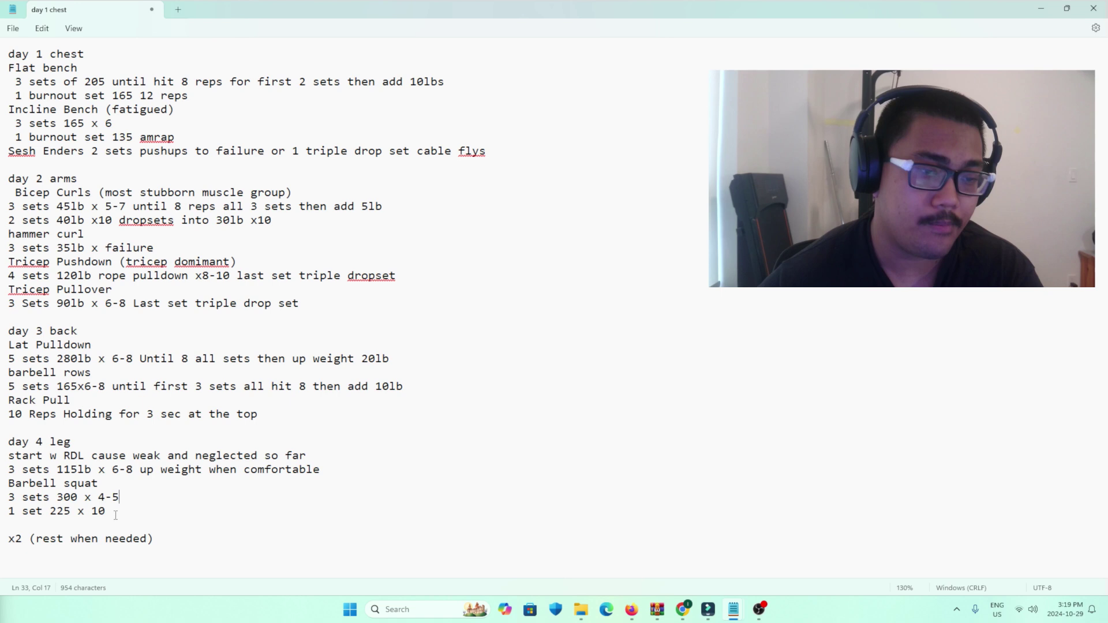
drag(57, 470, 141, 476)
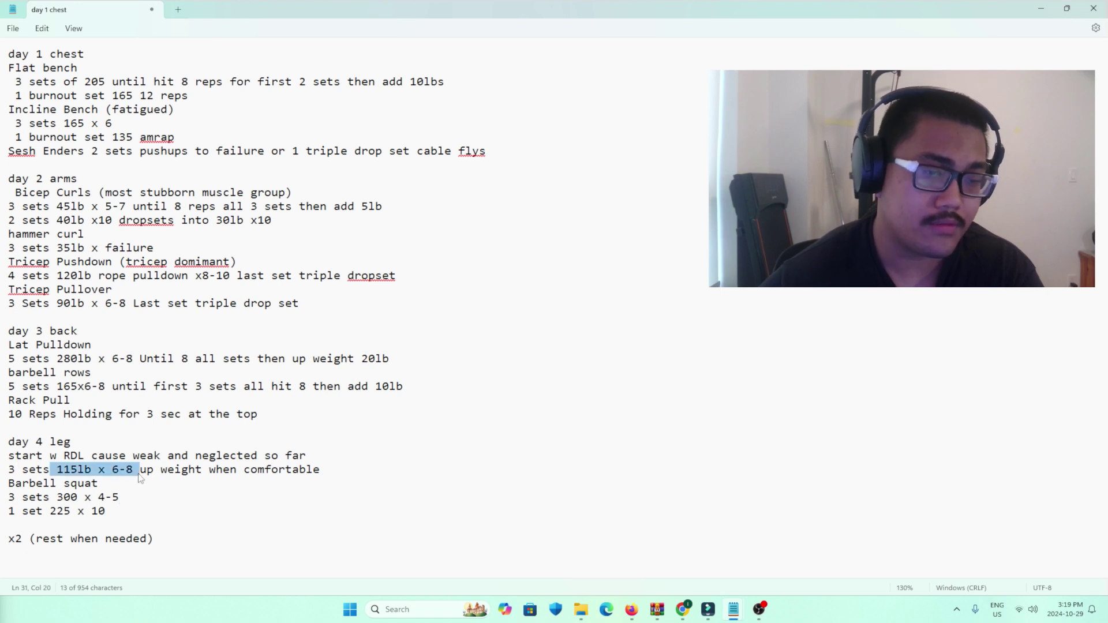
click(124, 511)
drag(58, 469, 313, 485)
click(119, 496)
click(140, 493)
drag(106, 510, 9, 510)
drag(58, 470, 291, 472)
click(171, 500)
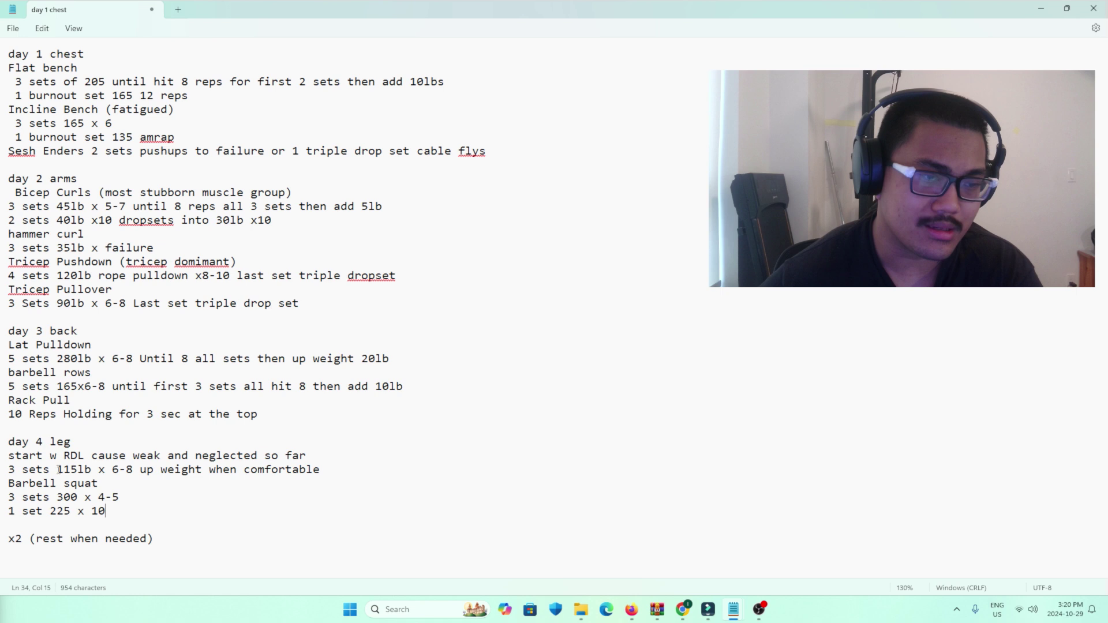
drag(59, 469, 107, 475)
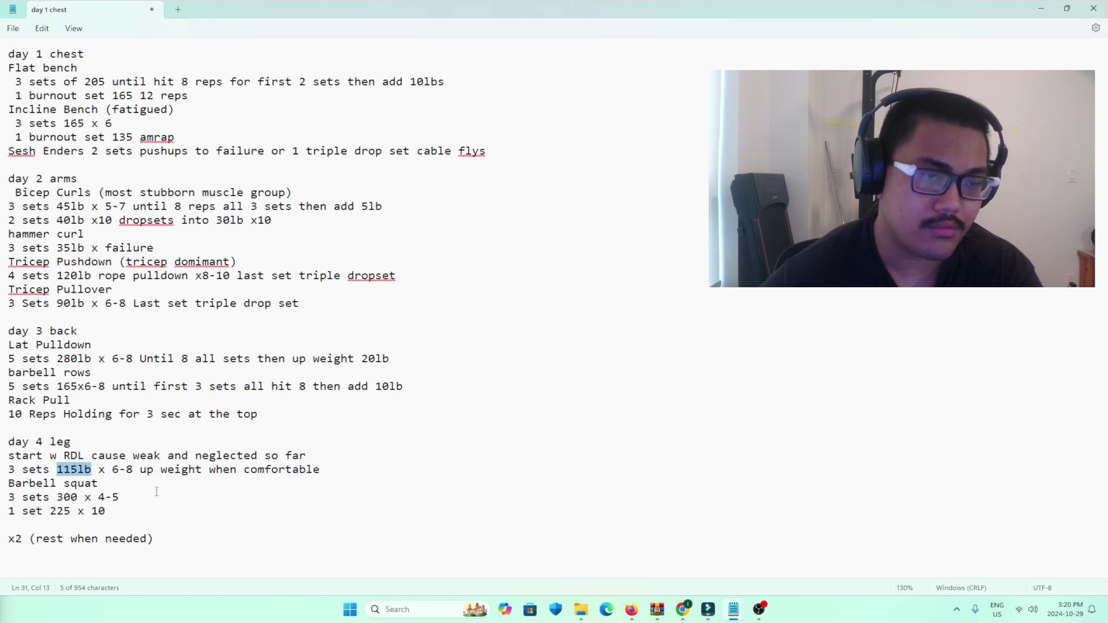
click(187, 496)
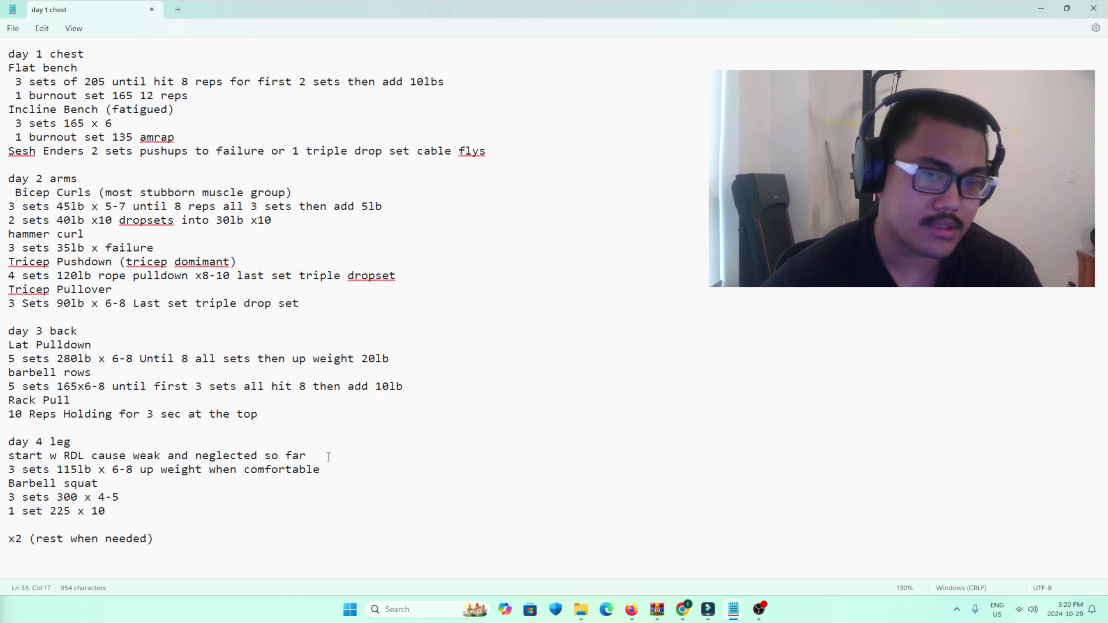
click(308, 469)
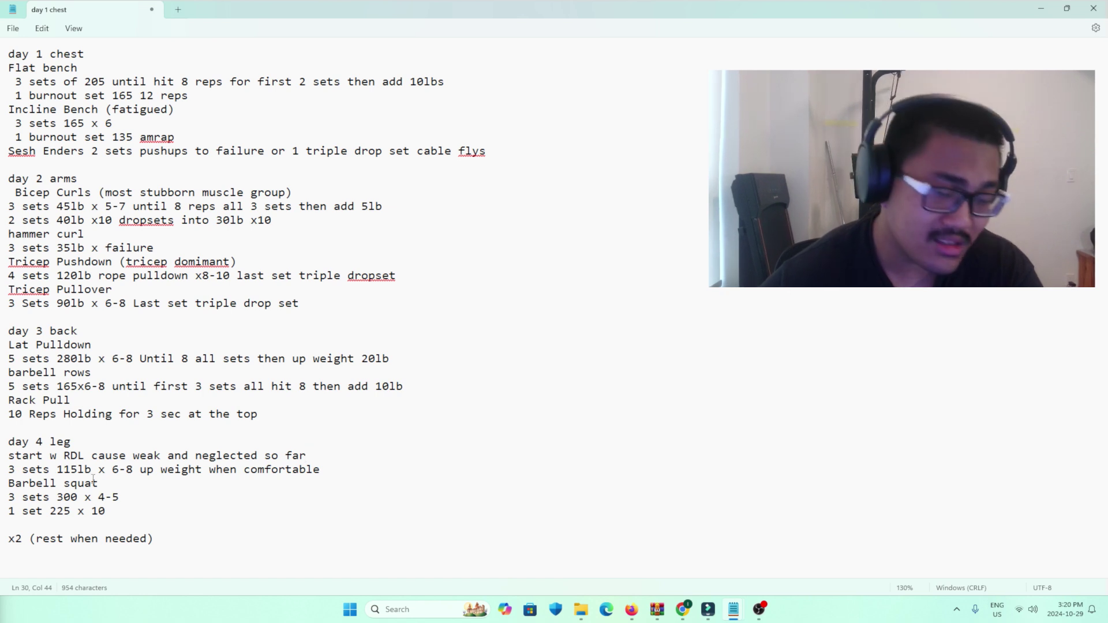
Step: Examine the Barbell squat entry, highlighting its set lines and the 300 x 4-5 weight and reps
drag(128, 516, 7, 483)
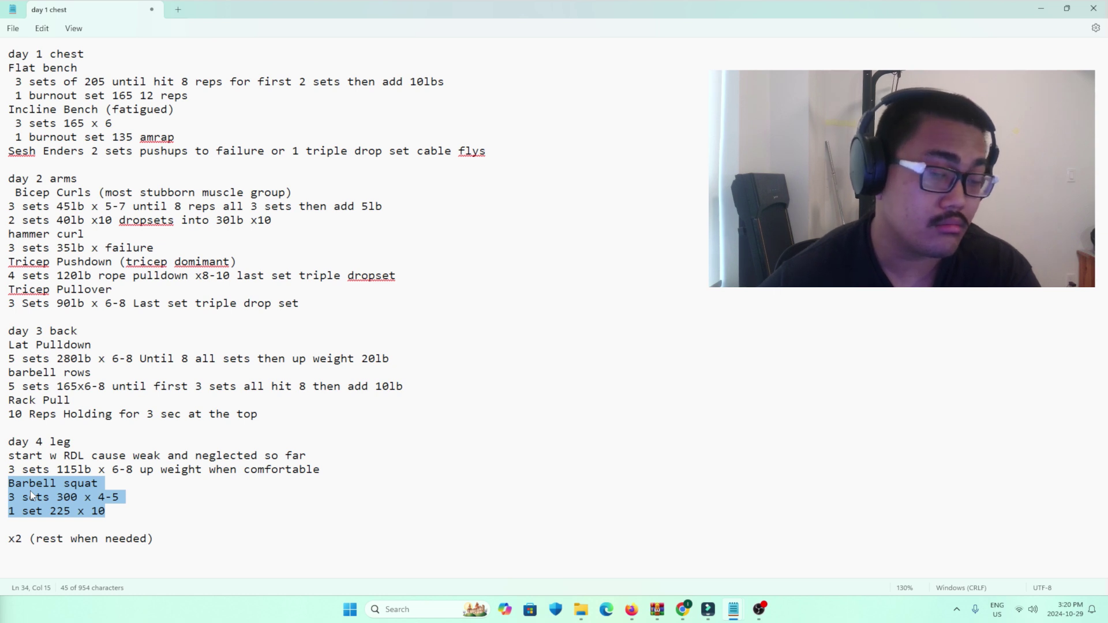
click(50, 496)
drag(49, 497, 166, 504)
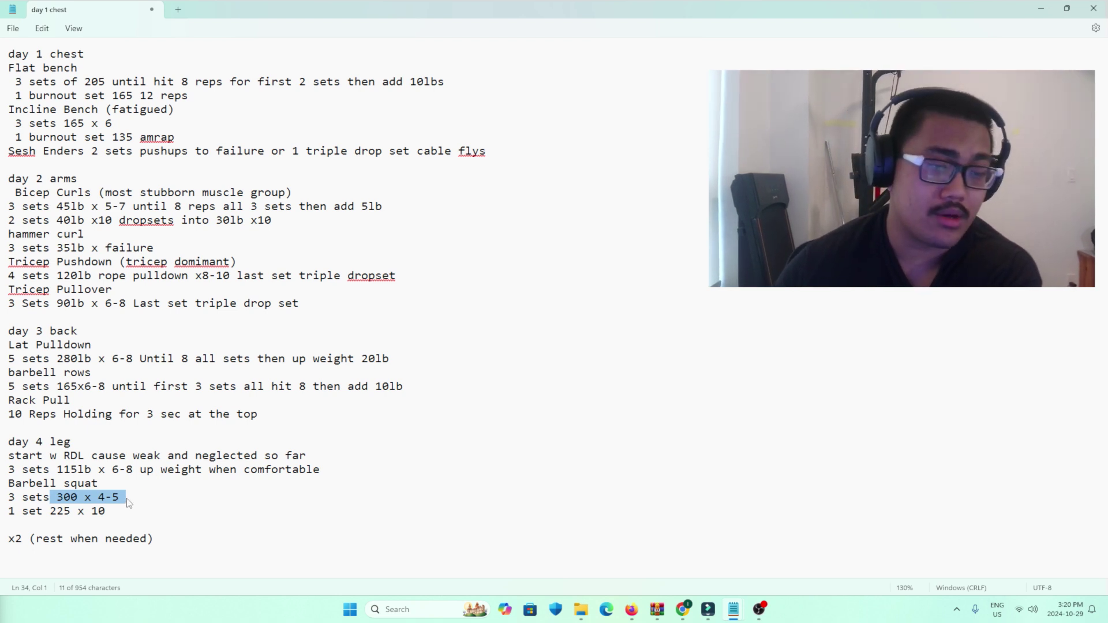
drag(92, 497, 133, 510)
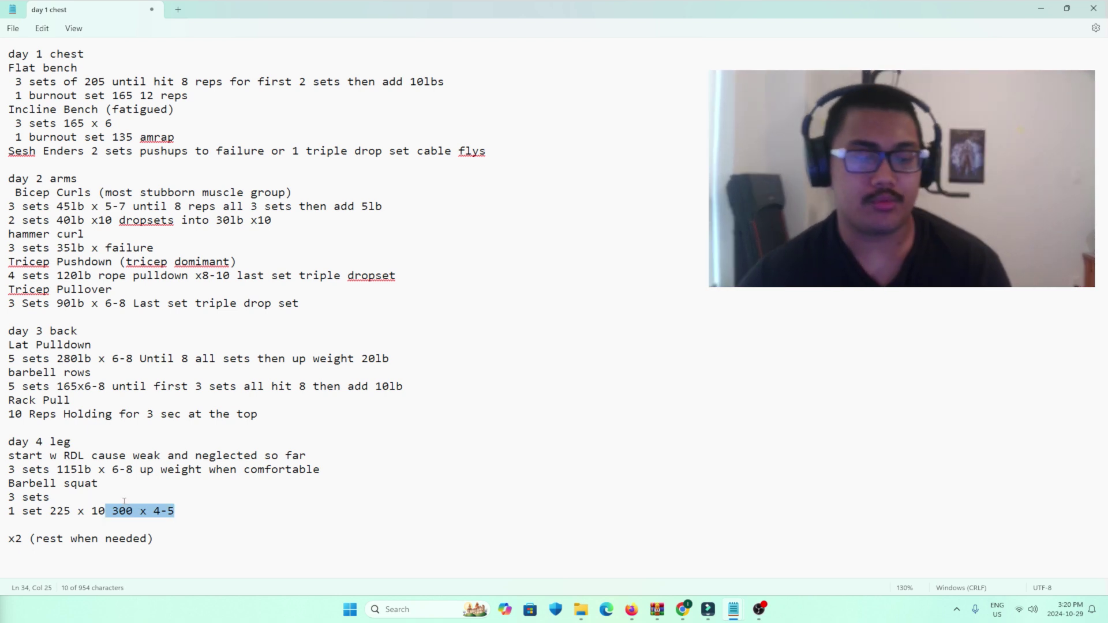
key(ctrl+z)
click(122, 497)
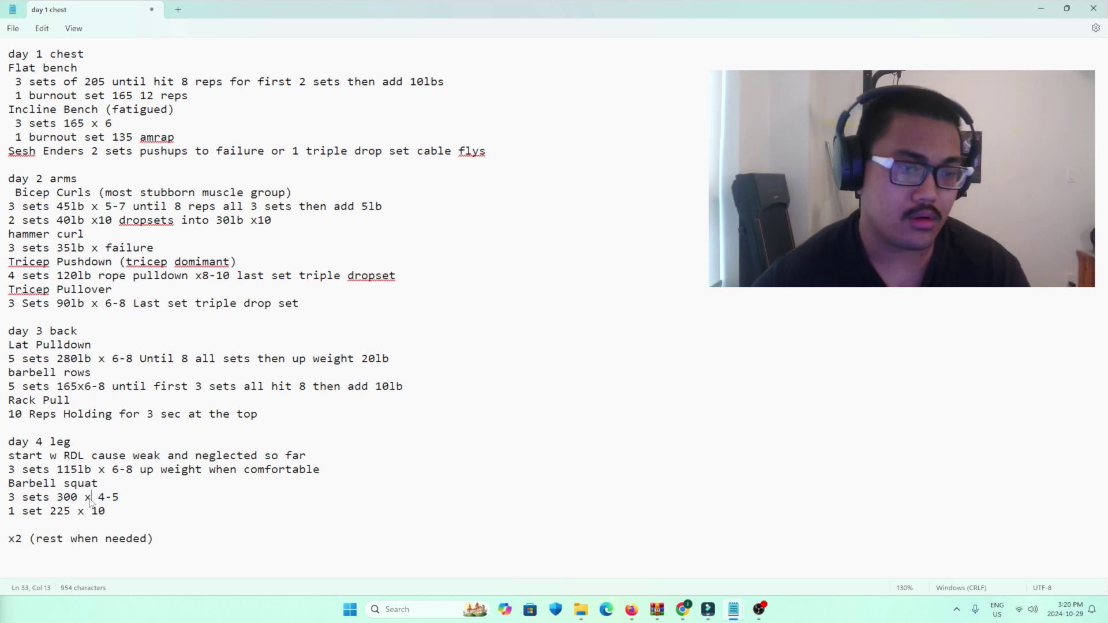
click(90, 496)
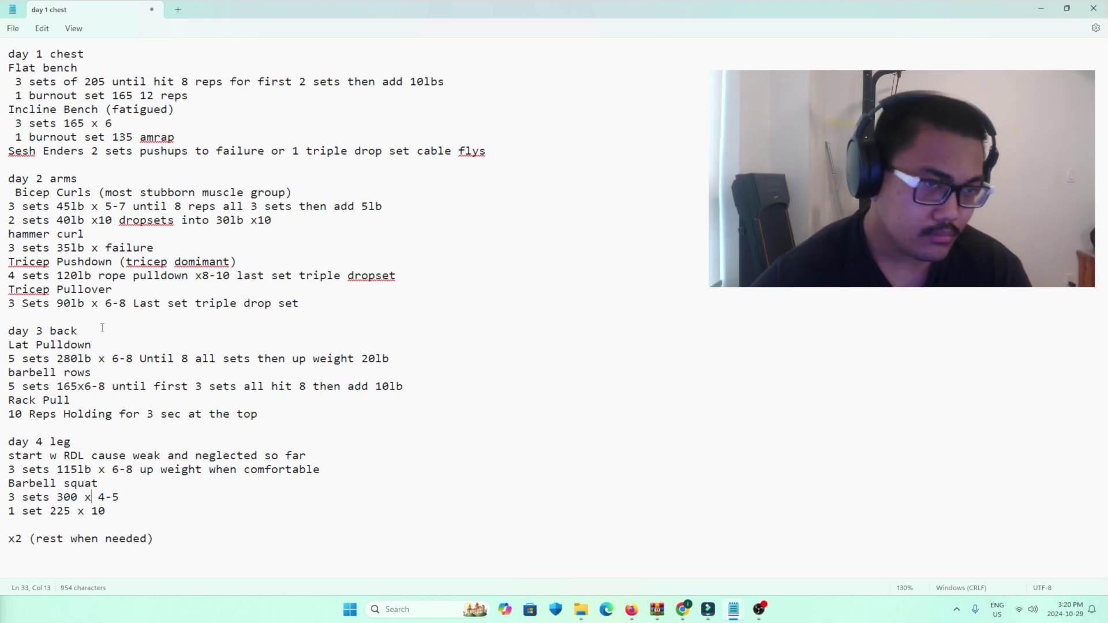
Step: Add the line "oct 29 2024 date made" above the day 1 chest heading
key(ctrl+z)
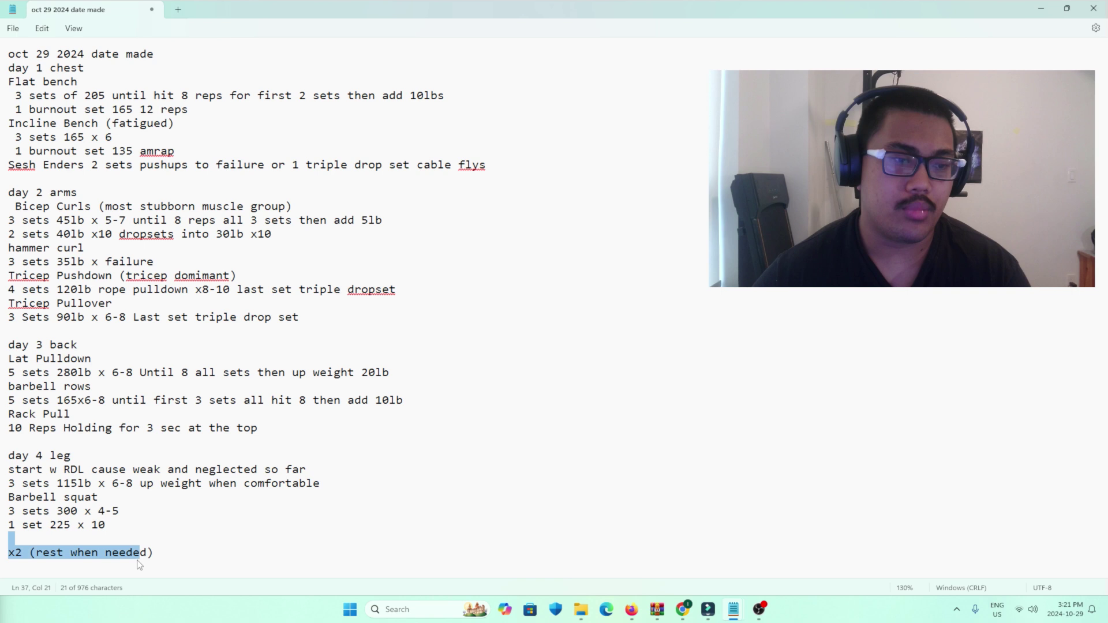
Step: Examine the closing "x2 (rest when needed)" line by highlighting it
drag(153, 552, 8, 552)
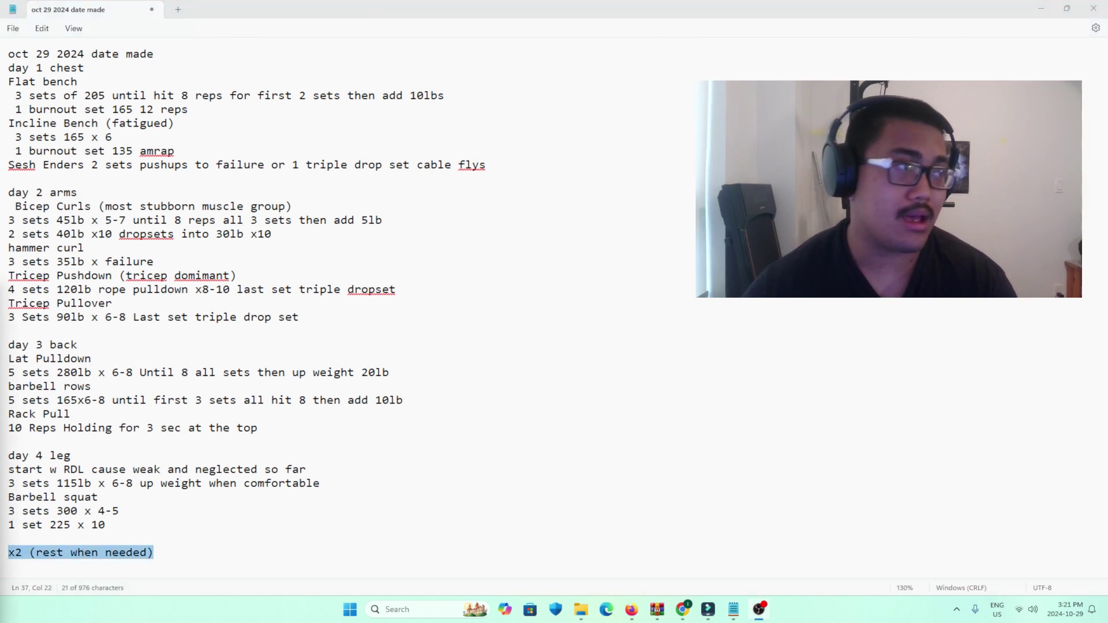
key(alt+Tab)
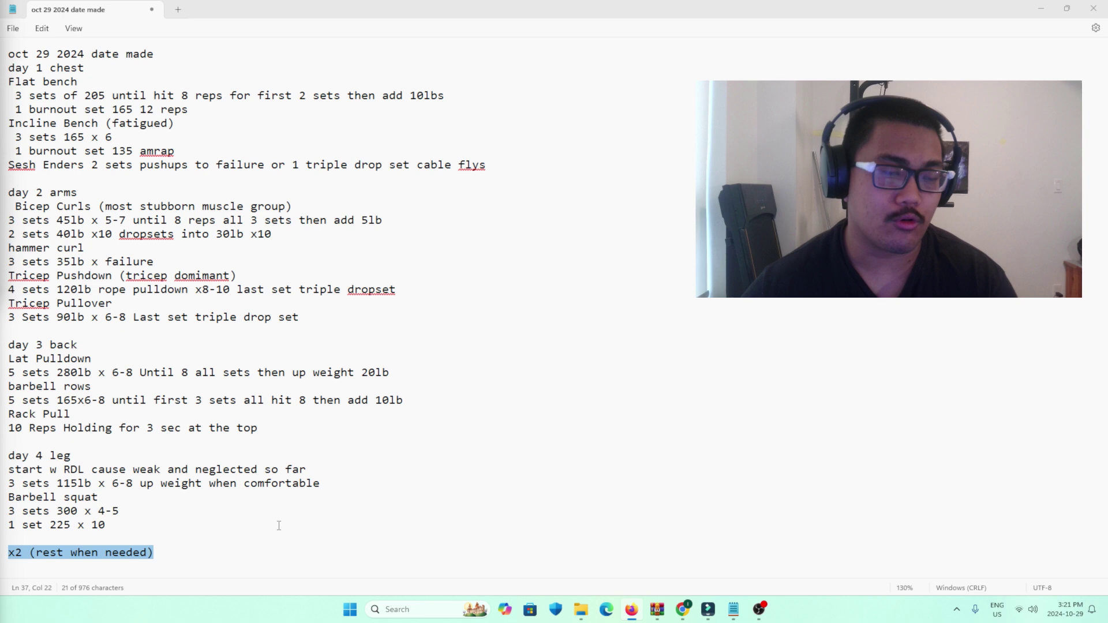
click(237, 522)
click(241, 542)
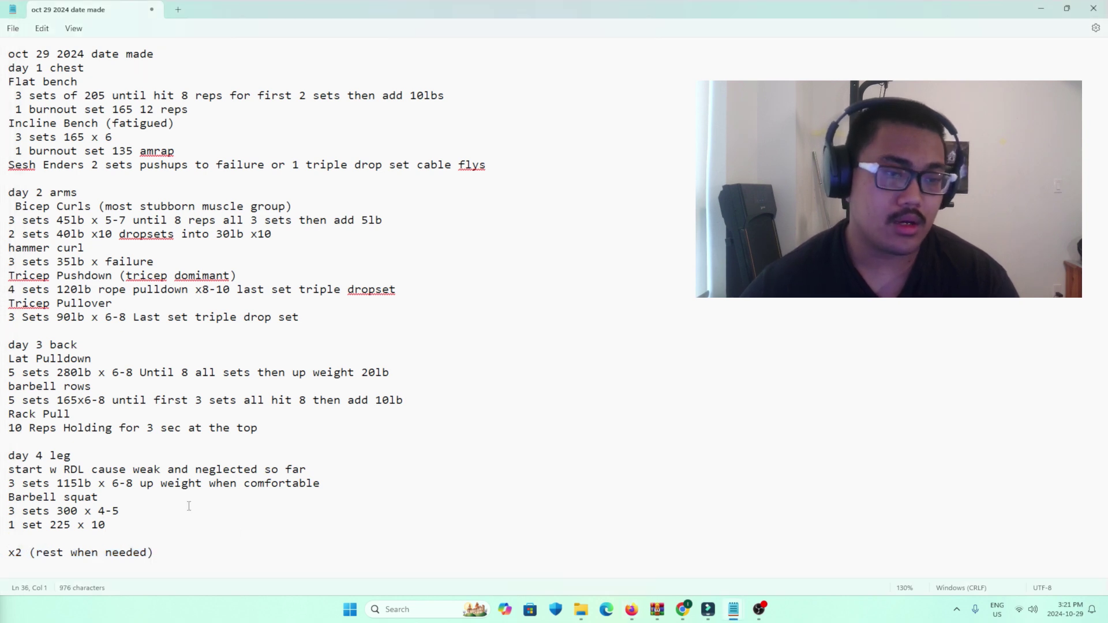
Step: Review the day 4 leg section by highlighting it repeatedly, and the whole note from the closing line up to the date line
drag(110, 525, 10, 460)
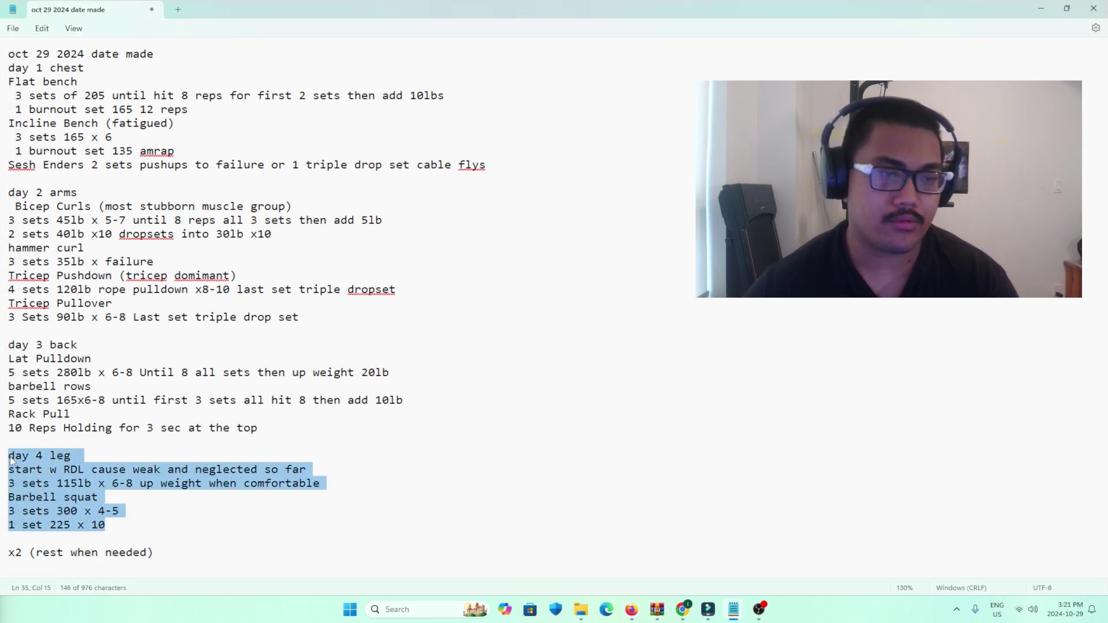
click(141, 530)
drag(140, 528, 3, 456)
click(157, 544)
key(shift+Down)
drag(139, 528, 6, 457)
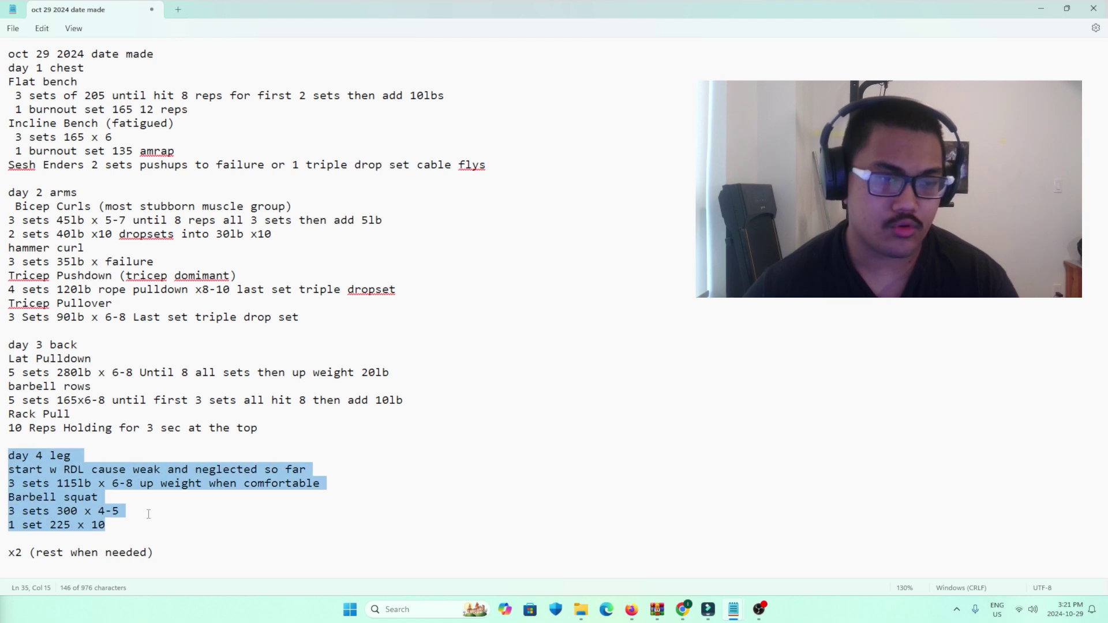
click(150, 535)
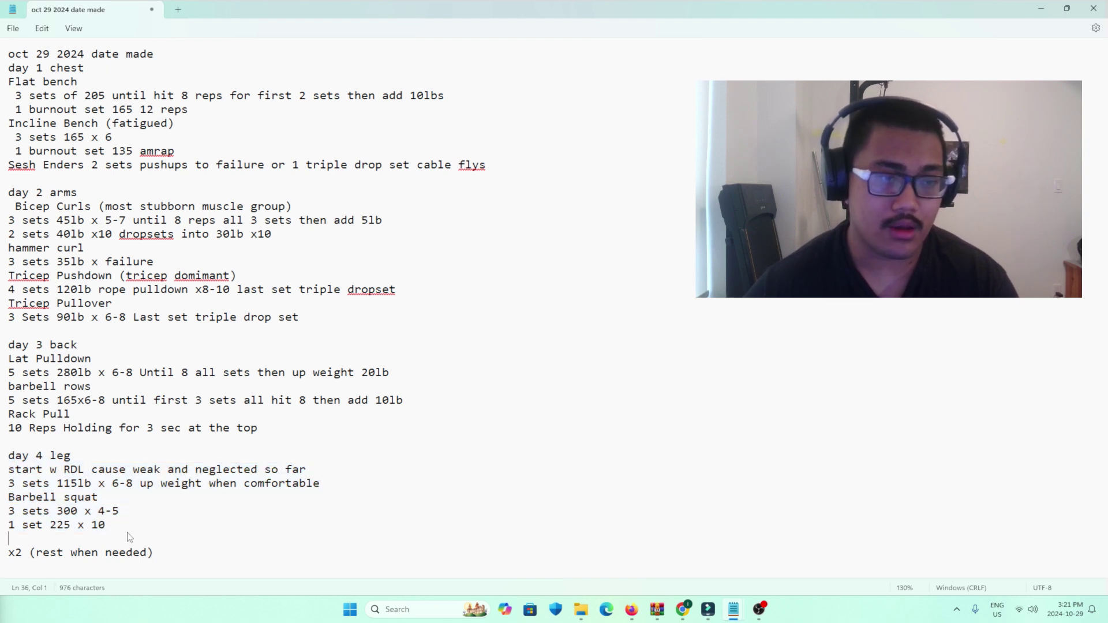
drag(155, 553, 7, 53)
click(176, 485)
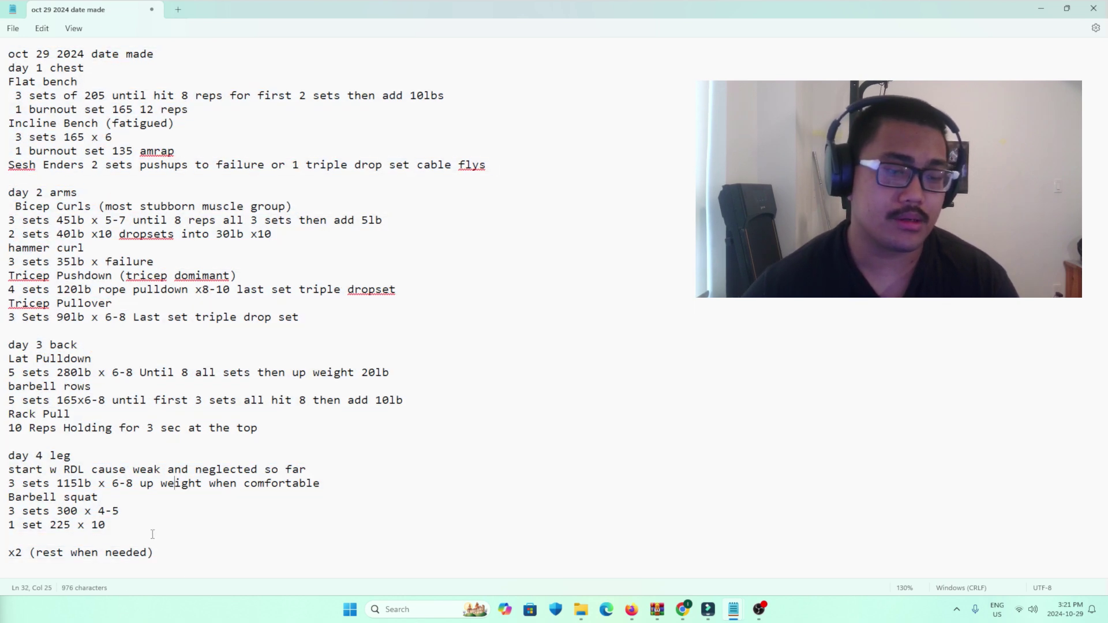